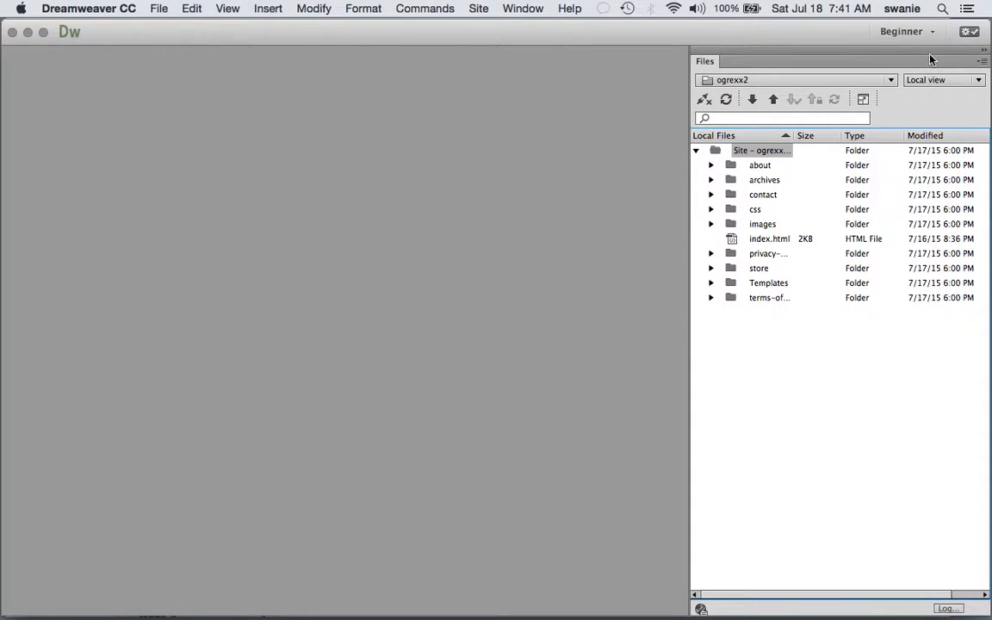
- Switch the ogrexx2 Files panel to Remote server view and try connecting, which shows no servers set up
{"action": "left_click", "coordinate": [954, 82]}
{"action": "left_click", "coordinate": [935, 95]}
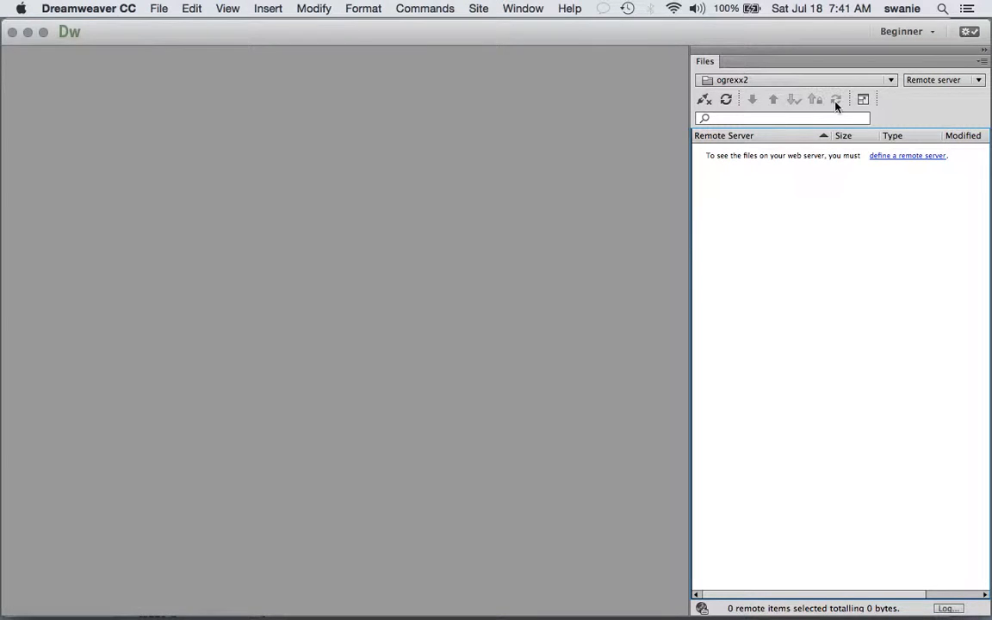
{"action": "left_click", "coordinate": [954, 81]}
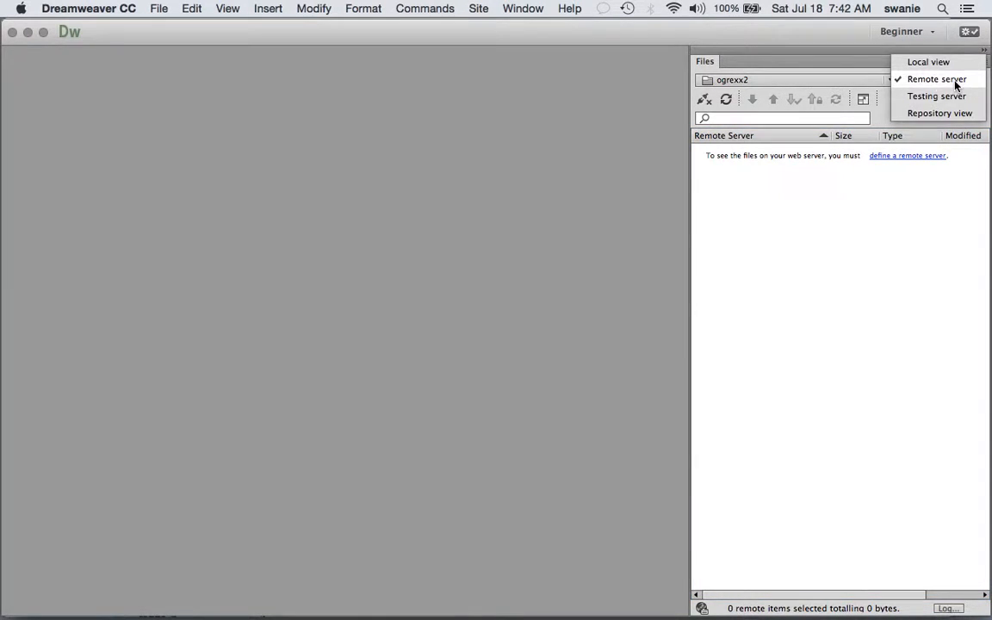
{"action": "left_click", "coordinate": [955, 84]}
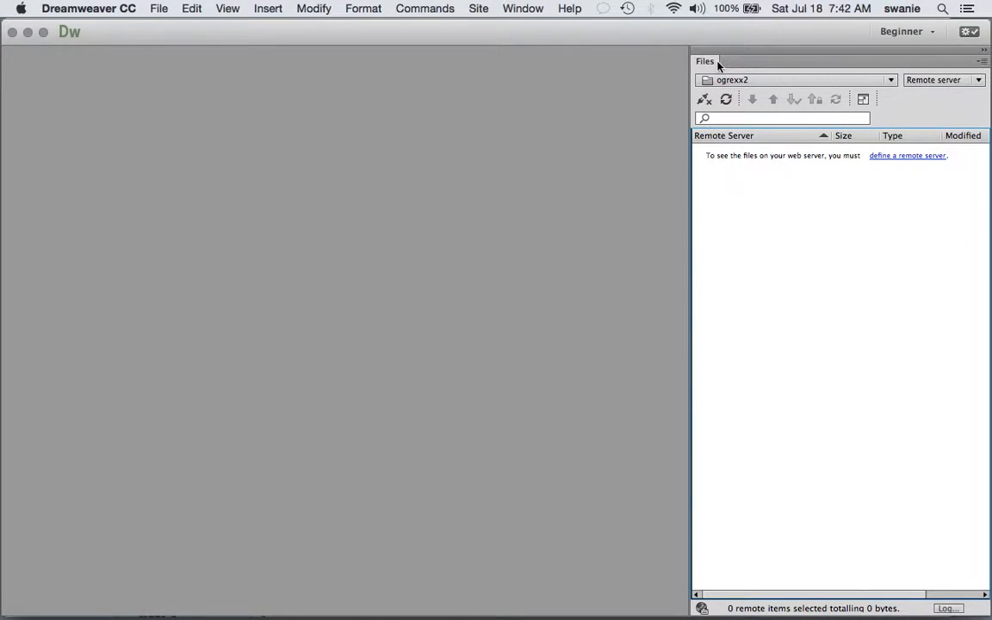
{"action": "left_click", "coordinate": [952, 84]}
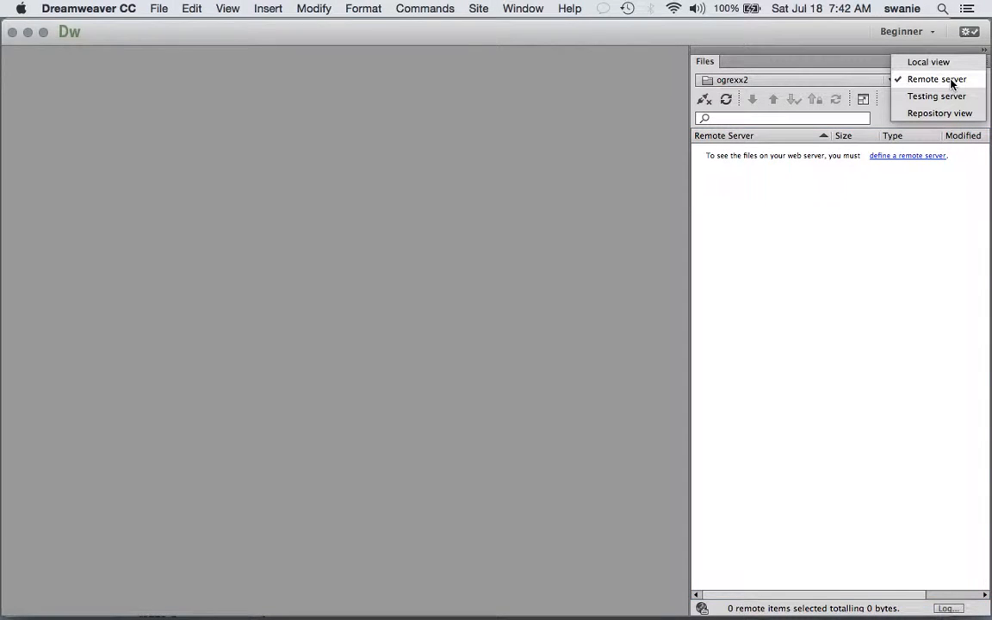
{"action": "left_click", "coordinate": [946, 81]}
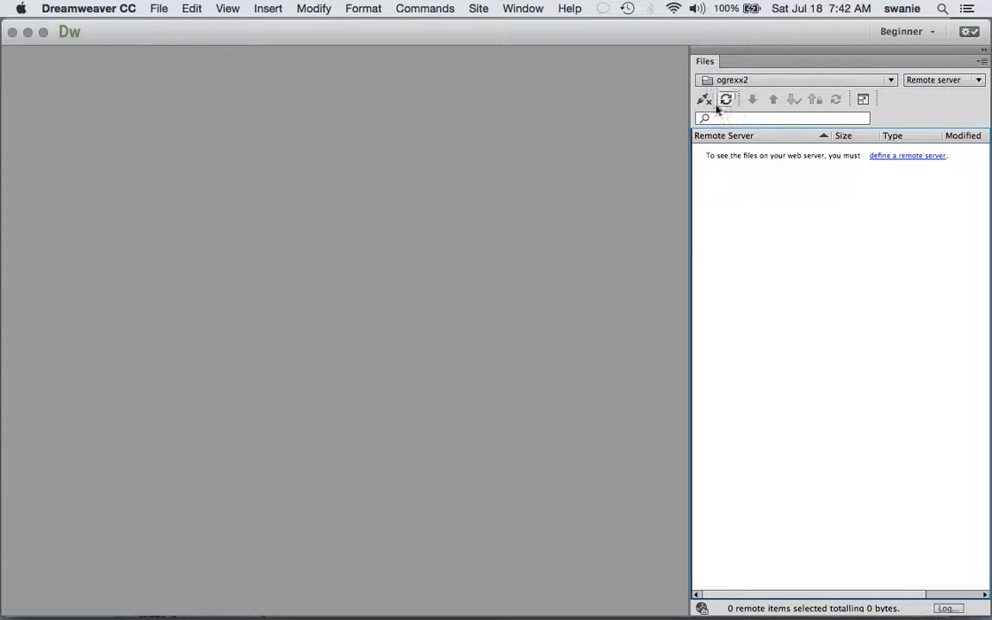
{"action": "left_click", "coordinate": [702, 100]}
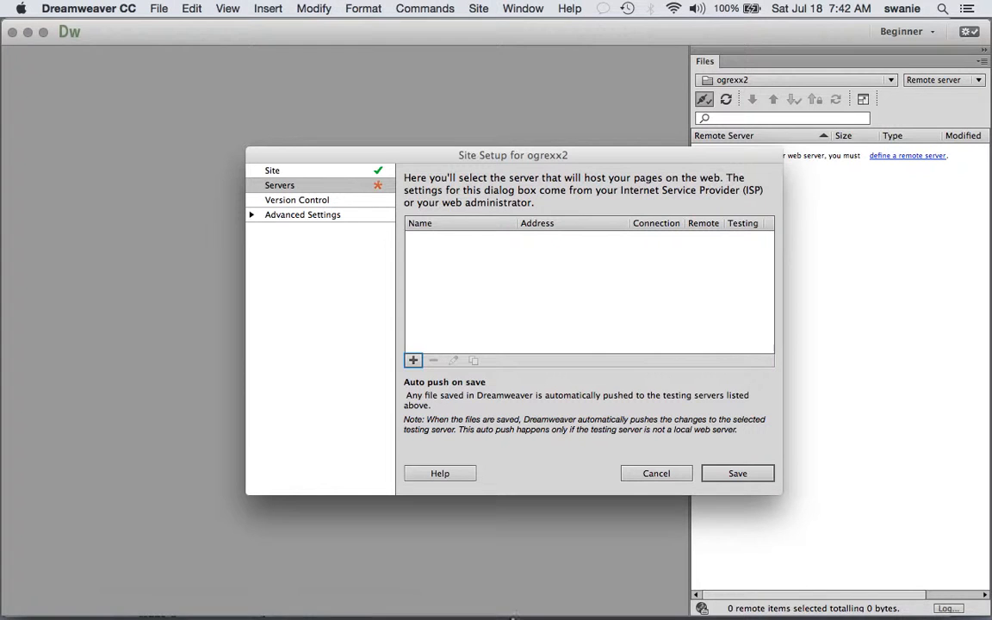
{"action": "mouse_move", "coordinate": [509, 617]}
- Leave the Week 9 course page for the DreamHost tab and go to its account sign-in page
{"action": "mouse_move", "coordinate": [423, 613]}
{"action": "left_click", "coordinate": [443, 603]}
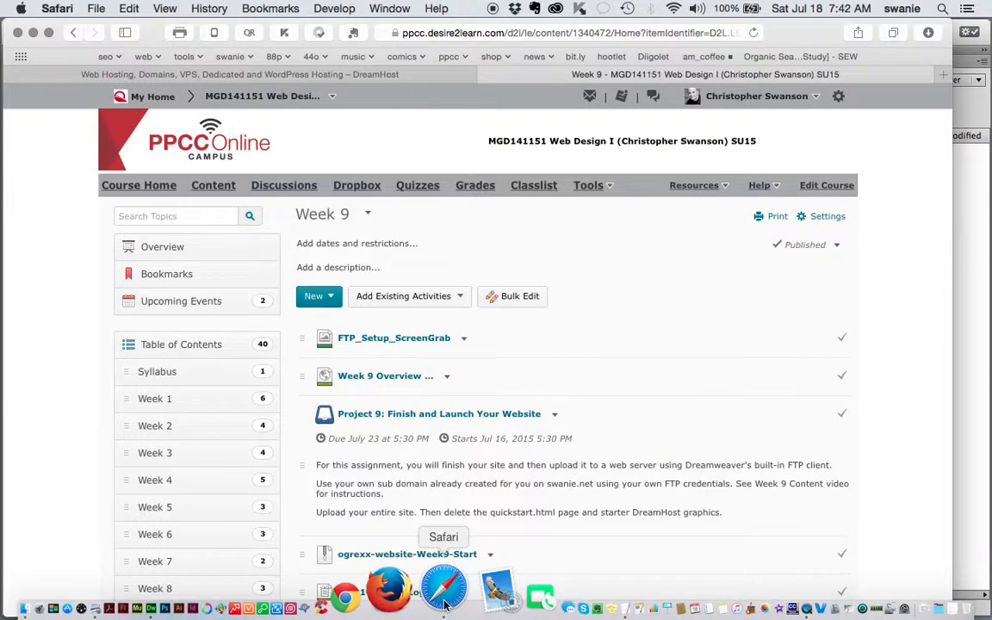
{"action": "left_click", "coordinate": [344, 72]}
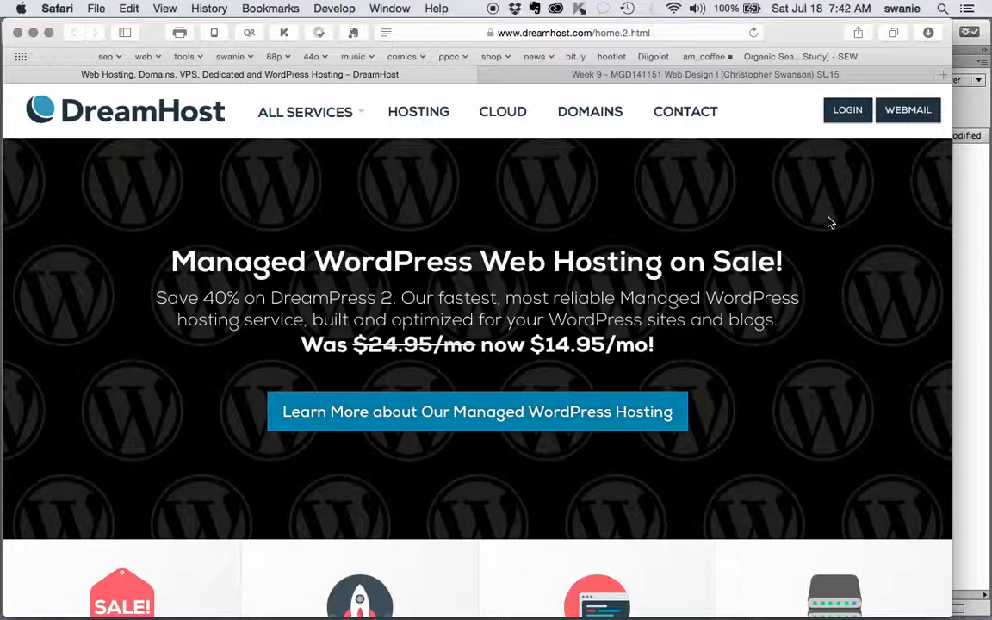
{"action": "left_click", "coordinate": [848, 113]}
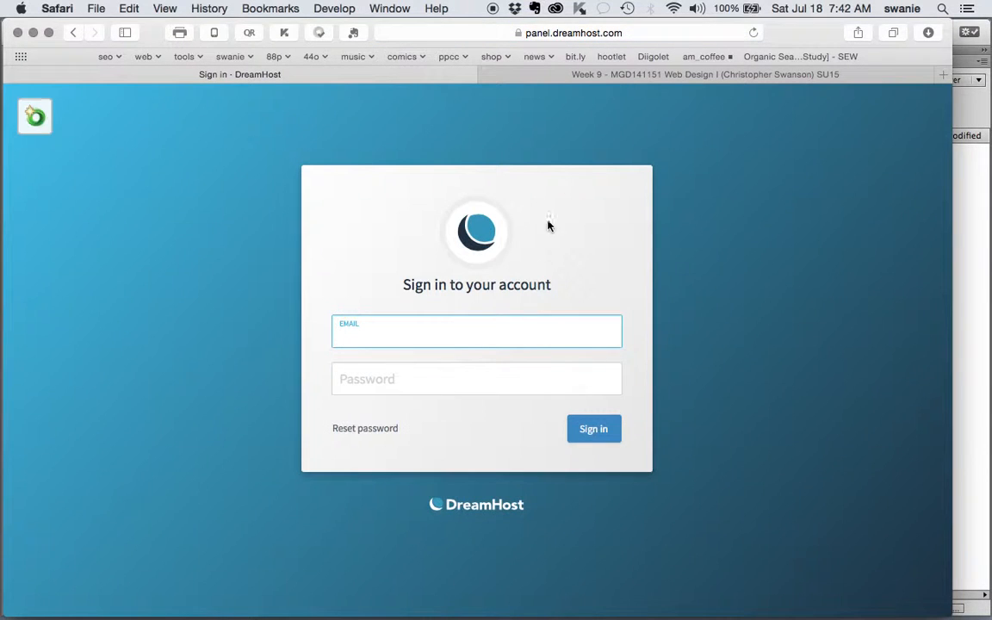
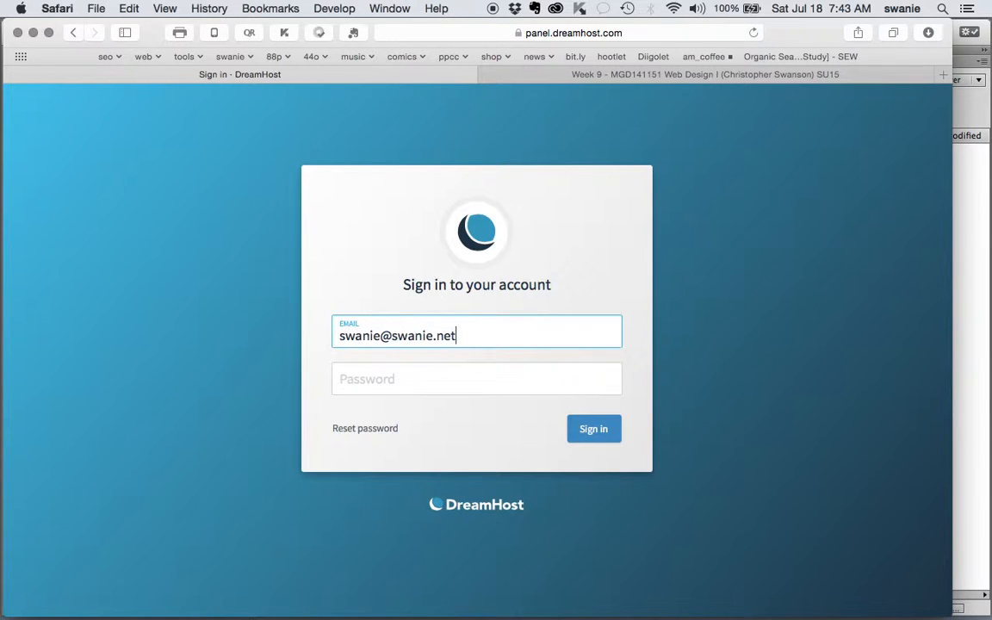
- Sign in to DreamHost with the account e-mail and password, retyping the password after the first attempt fails
{"action": "key", "text": "Tab"}
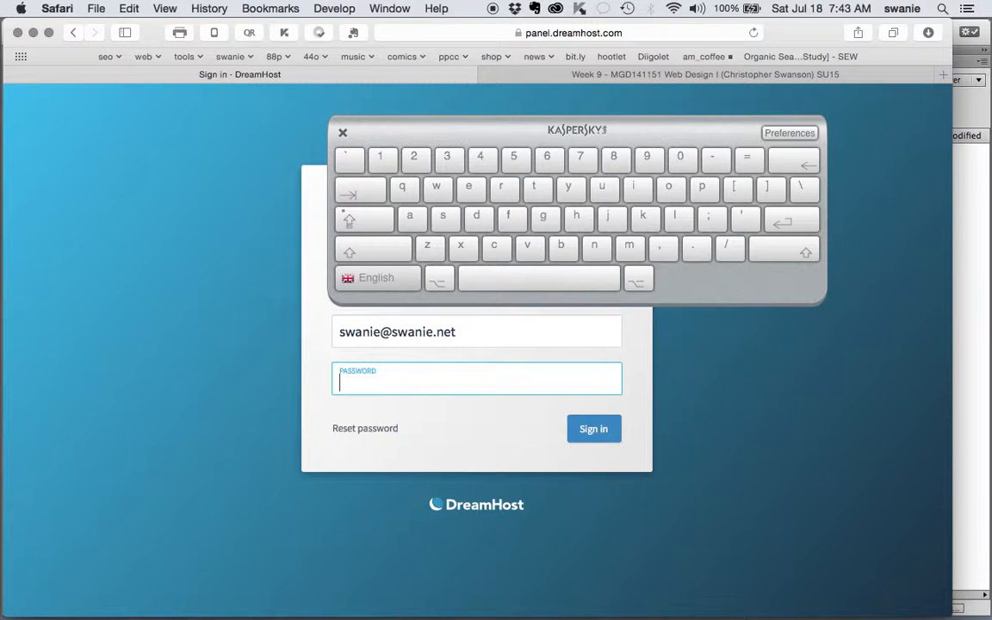
{"action": "left_click", "coordinate": [343, 134]}
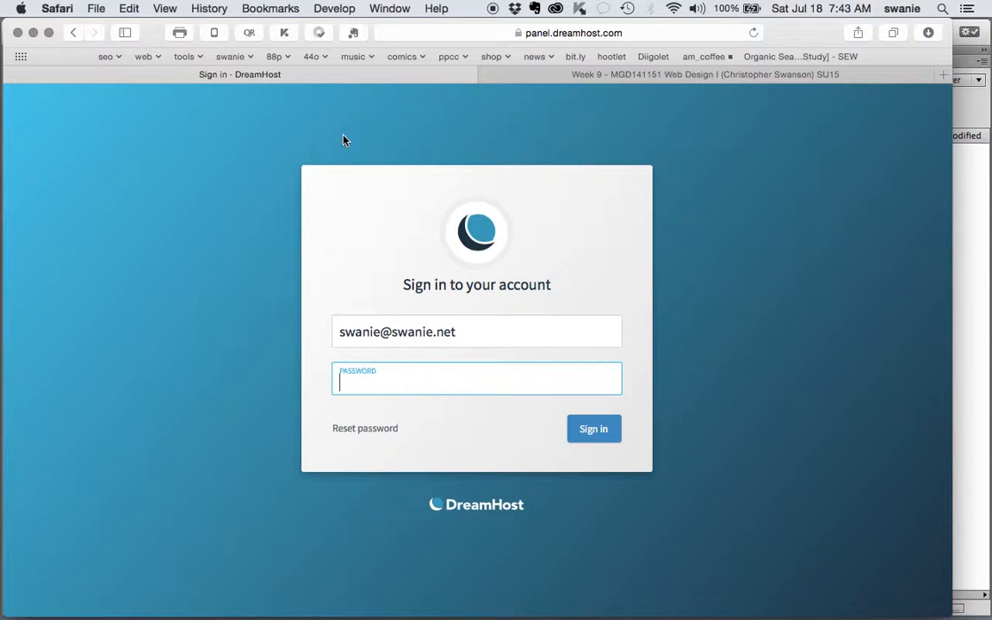
{"action": "type", "text": "*******"}
{"action": "key", "text": "Return"}
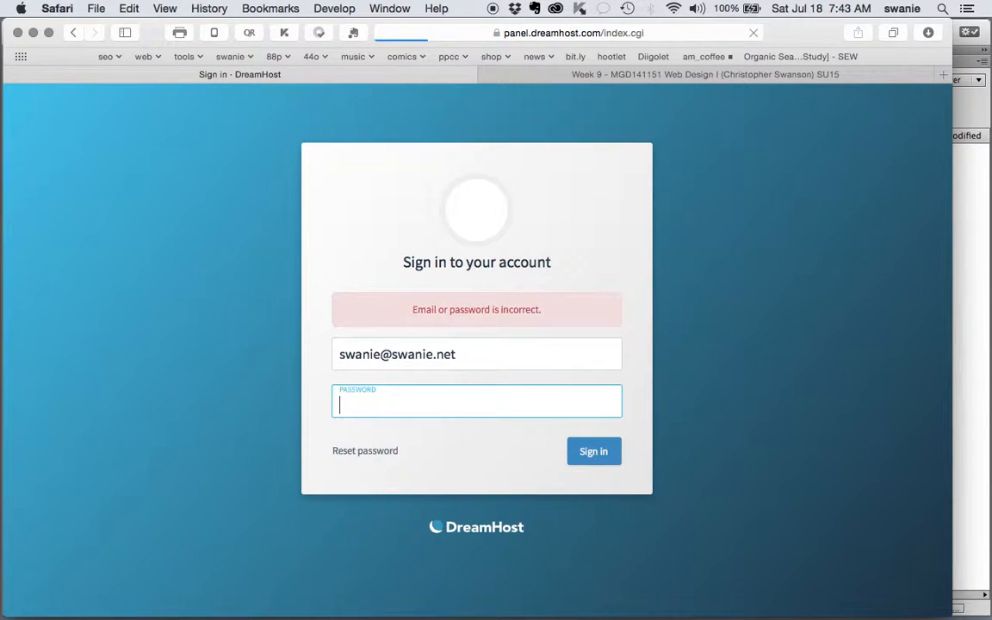
{"action": "type", "text": "••••••••"}
{"action": "key", "text": "Return"}
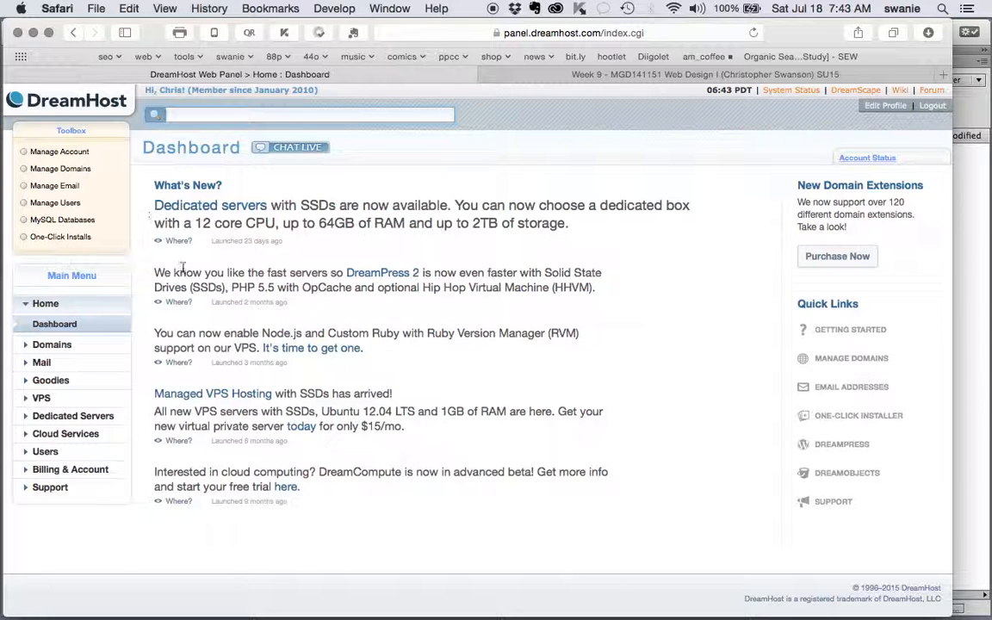
- Open Manage Domains, look over the hosted domains list, and start adding hosting for a new sub-domain
{"action": "left_click", "coordinate": [53, 170]}
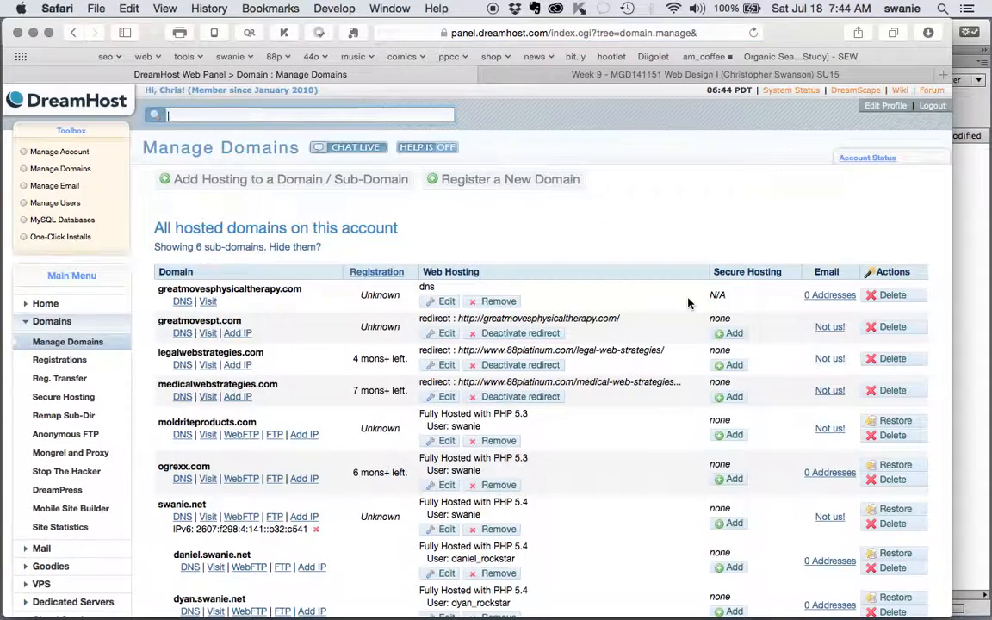
{"action": "scroll", "coordinate": [688, 303], "scroll_direction": "down", "scroll_amount": 5}
{"action": "scroll", "coordinate": [688, 303], "scroll_direction": "down", "scroll_amount": 3}
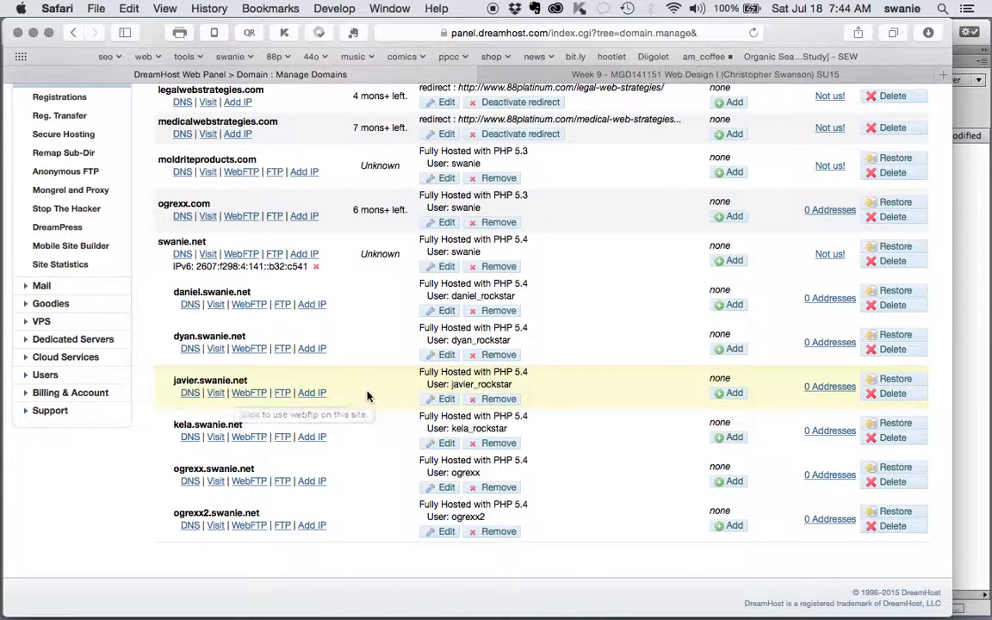
{"action": "scroll", "coordinate": [365, 567], "scroll_direction": "up", "scroll_amount": 5}
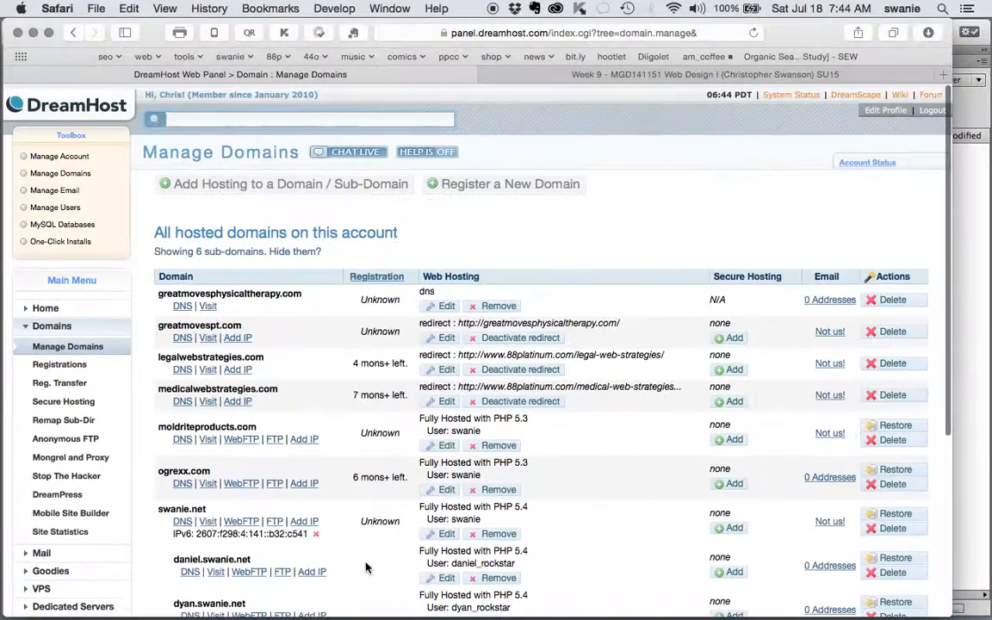
{"action": "left_click", "coordinate": [303, 187]}
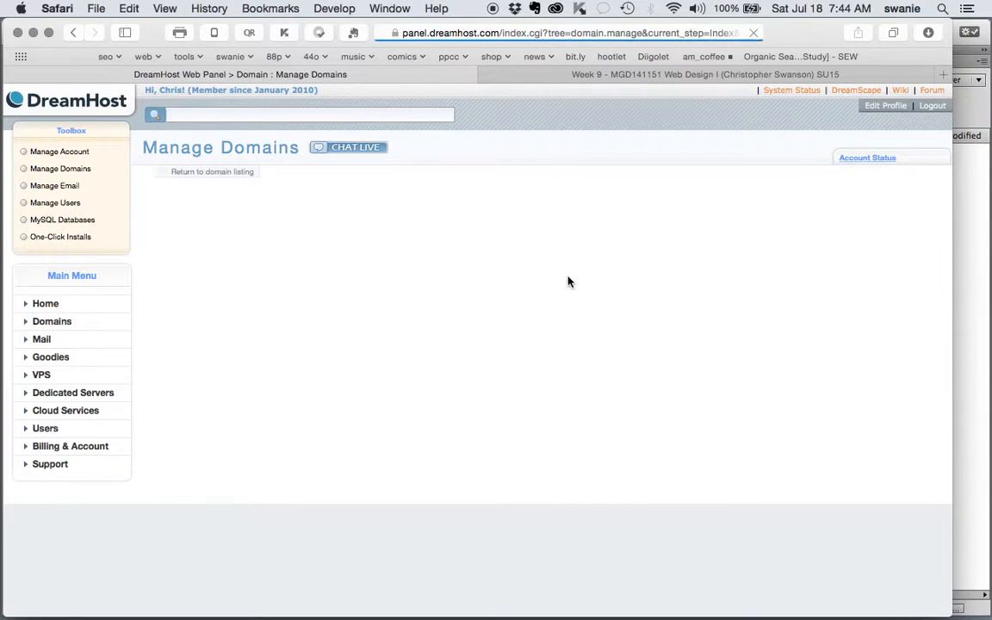
{"action": "left_click", "coordinate": [556, 267]}
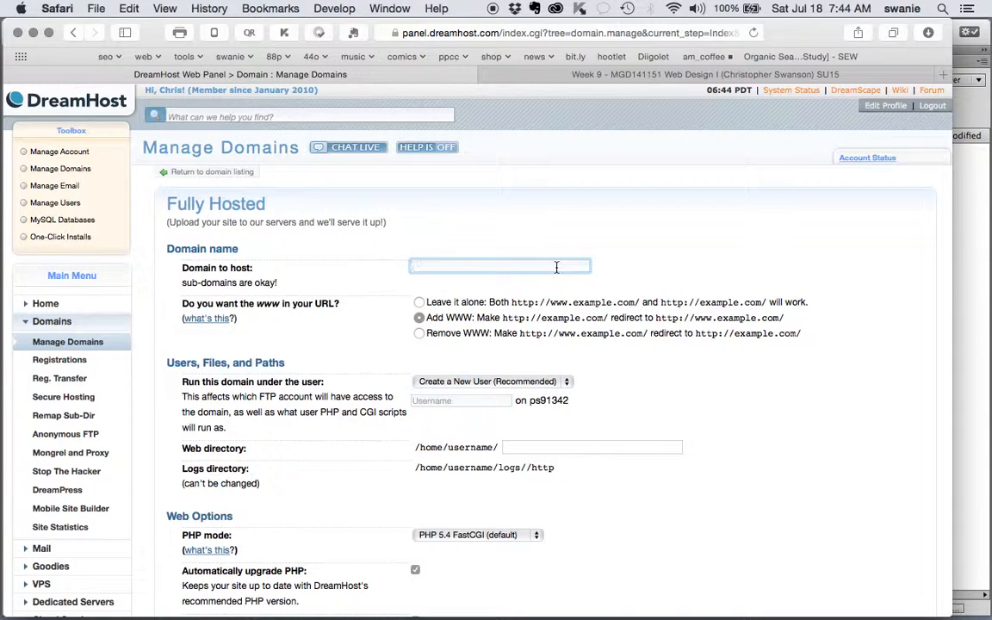
{"action": "type", "text": "nathan.swanie.net"}
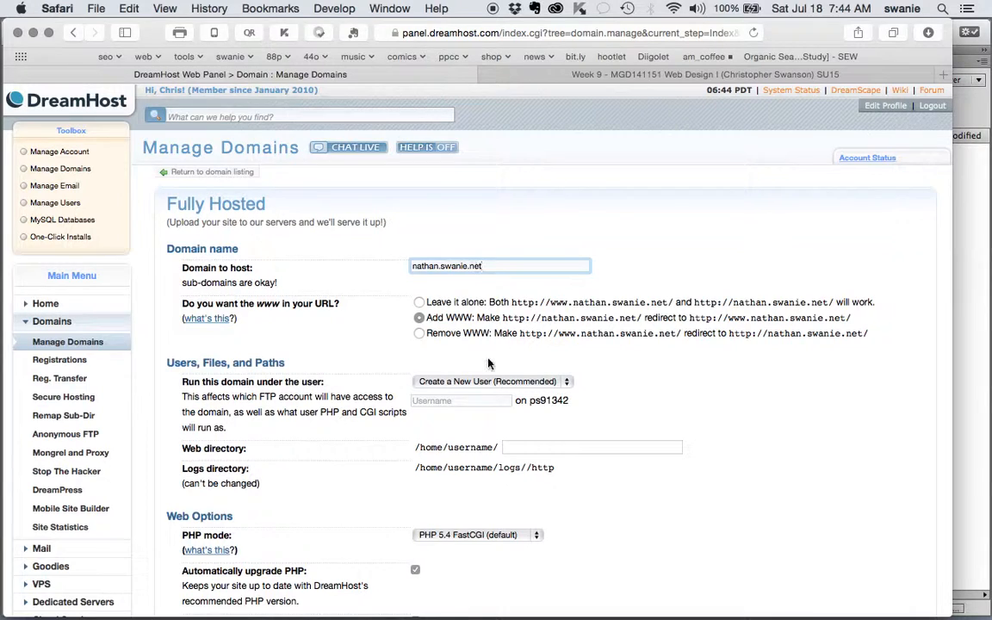
{"action": "left_click", "coordinate": [419, 334]}
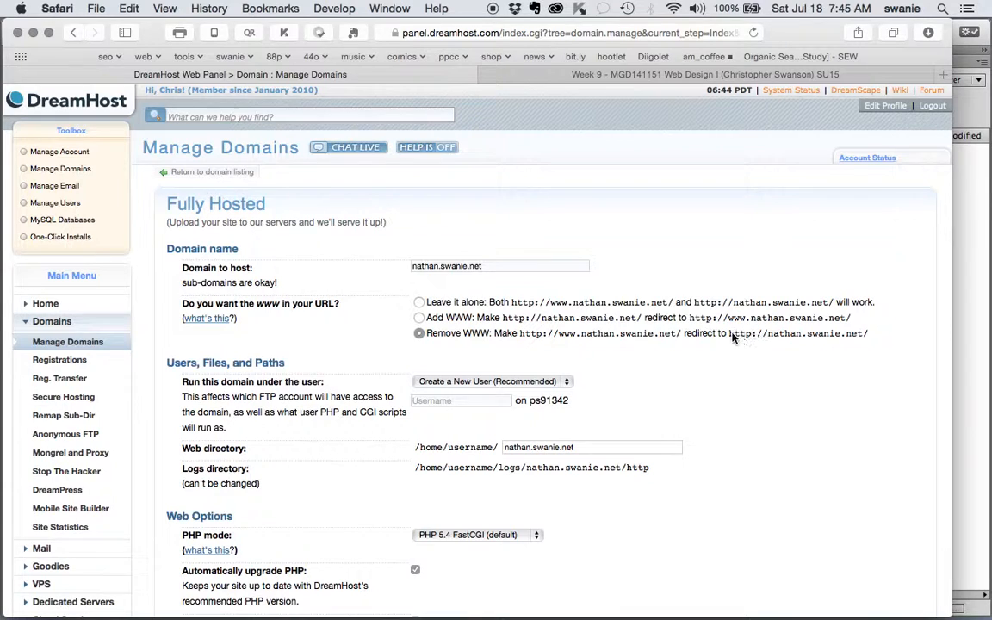
{"action": "left_click_drag", "start_coordinate": [730, 336], "coordinate": [868, 336]}
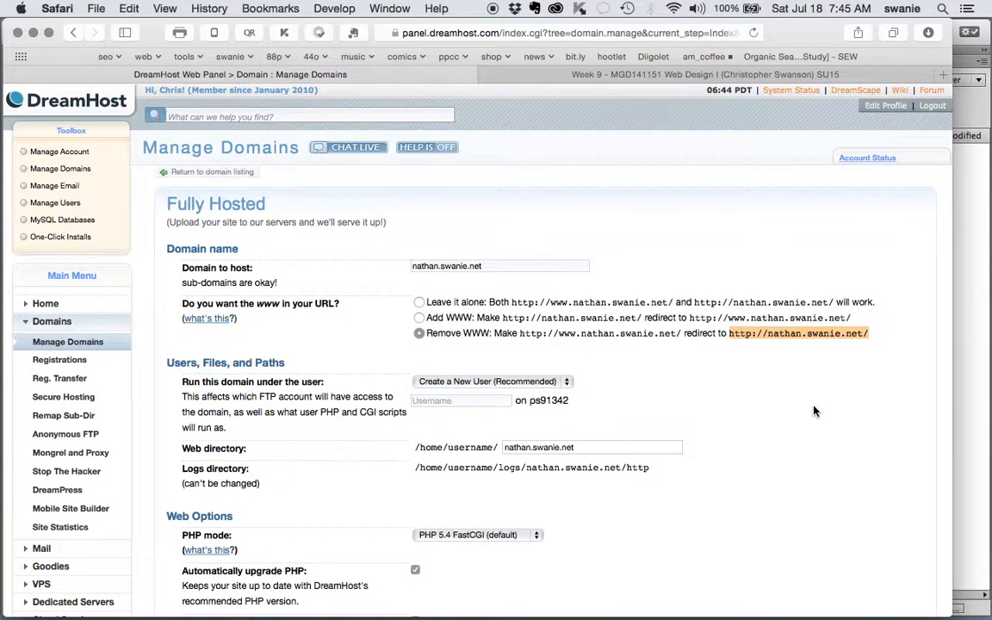
{"action": "left_click_drag", "start_coordinate": [729, 317], "coordinate": [855, 319]}
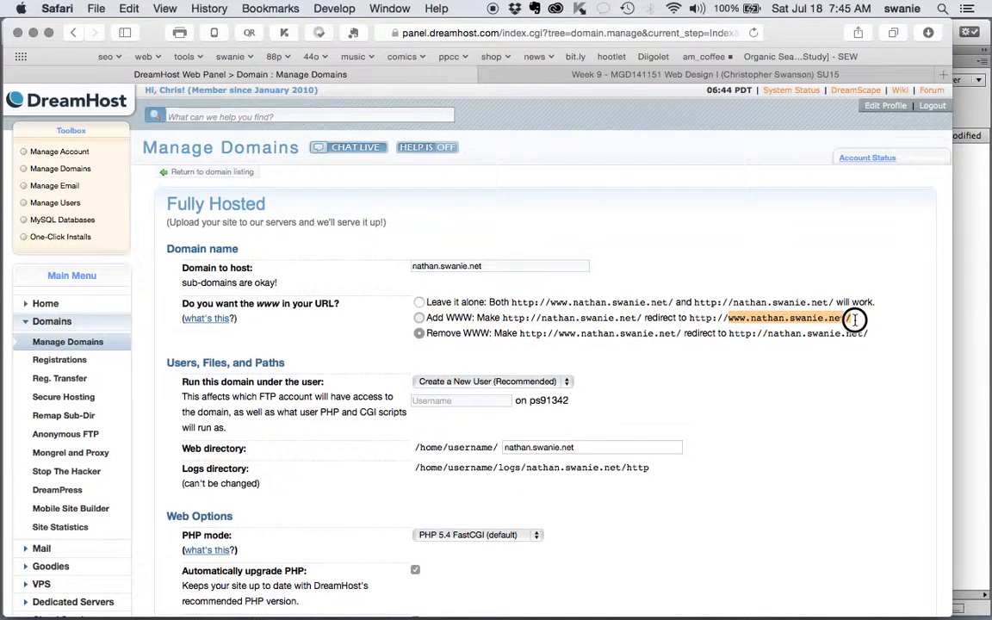
{"action": "left_click", "coordinate": [708, 387]}
{"action": "scroll", "coordinate": [708, 383], "scroll_direction": "down", "scroll_amount": 1}
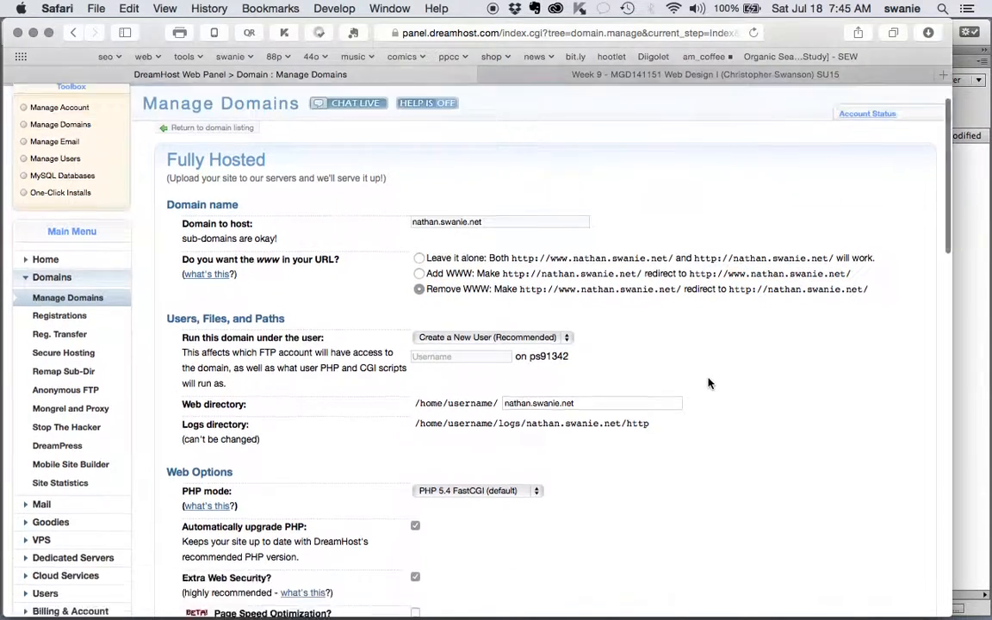
- Create a new FTP user with the chosen user name, then review the form down to the submit button
{"action": "left_click", "coordinate": [458, 356]}
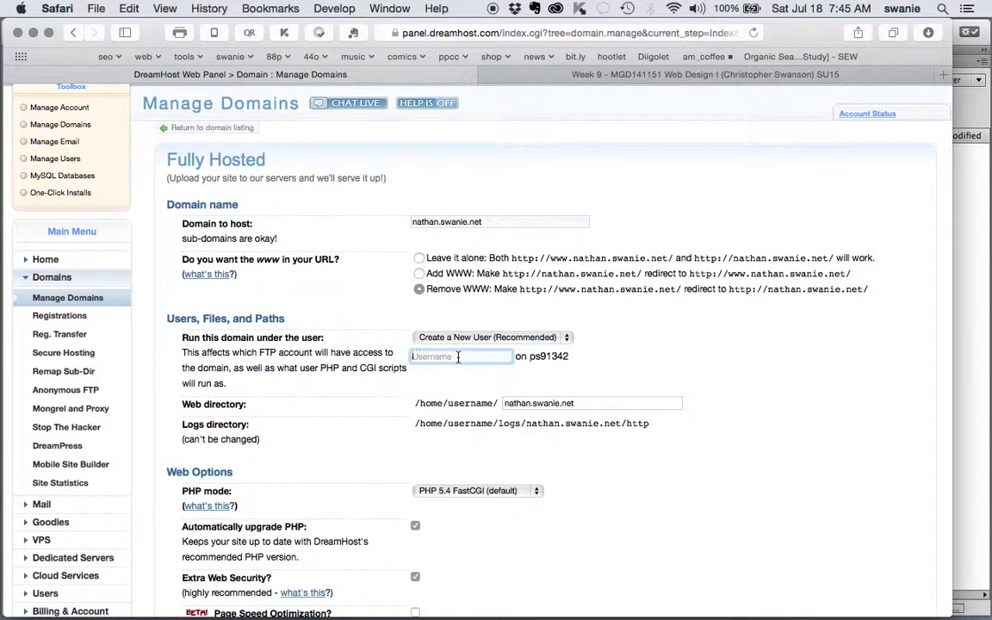
{"action": "type", "text": "nathan_rockstar"}
{"action": "left_click", "coordinate": [630, 343]}
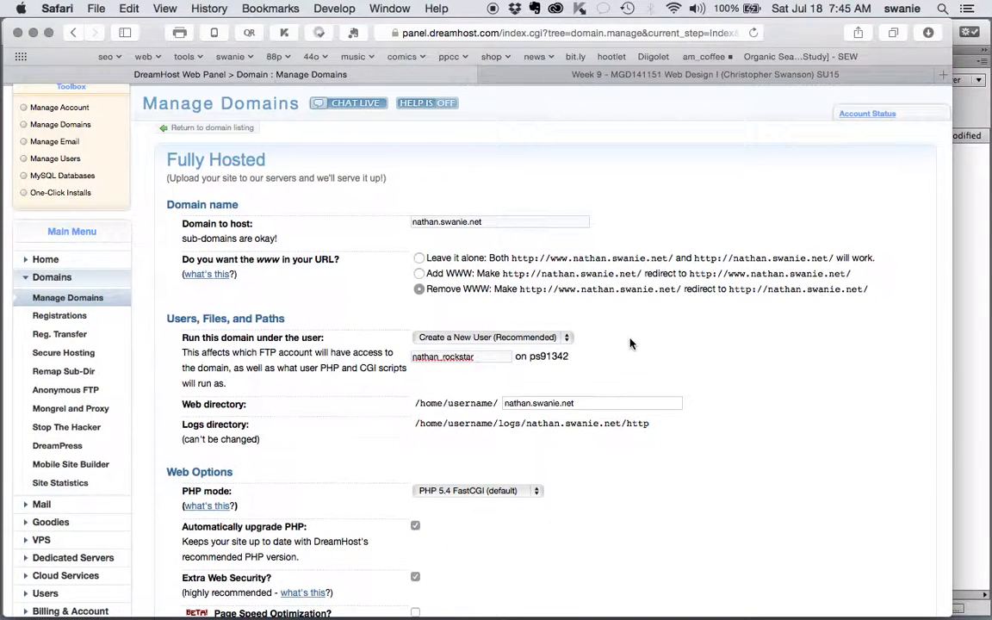
{"action": "scroll", "coordinate": [629, 344], "scroll_direction": "down", "scroll_amount": 2}
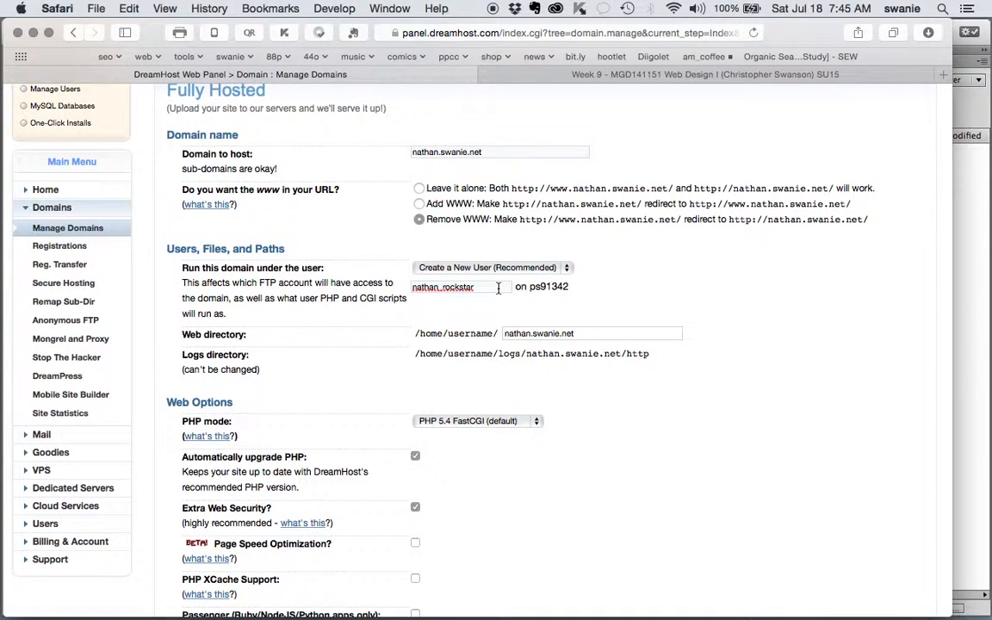
{"action": "scroll", "coordinate": [611, 397], "scroll_direction": "down", "scroll_amount": 10}
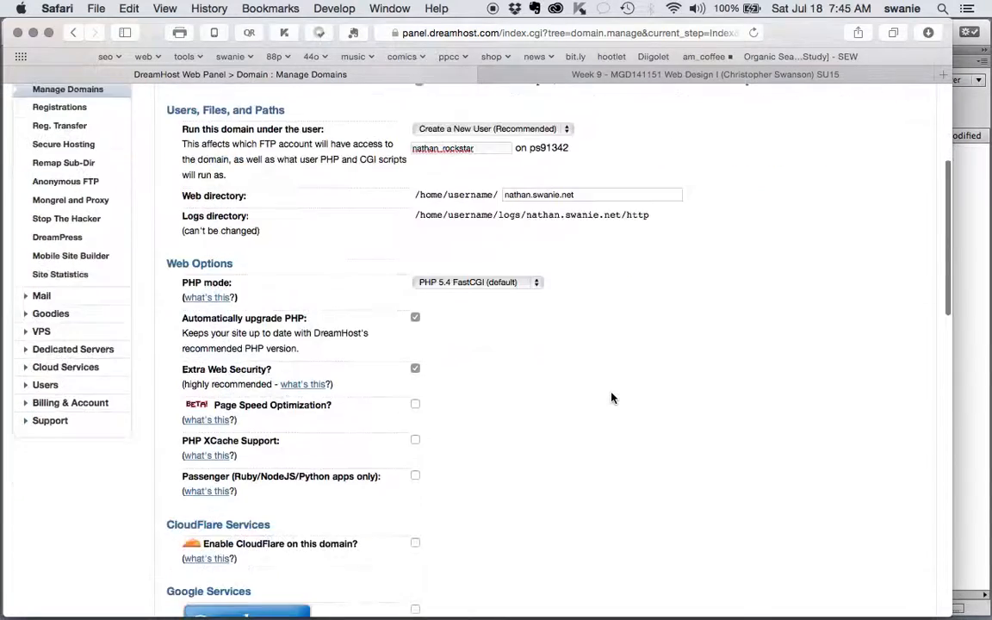
{"action": "scroll", "coordinate": [607, 405], "scroll_direction": "up", "scroll_amount": 10}
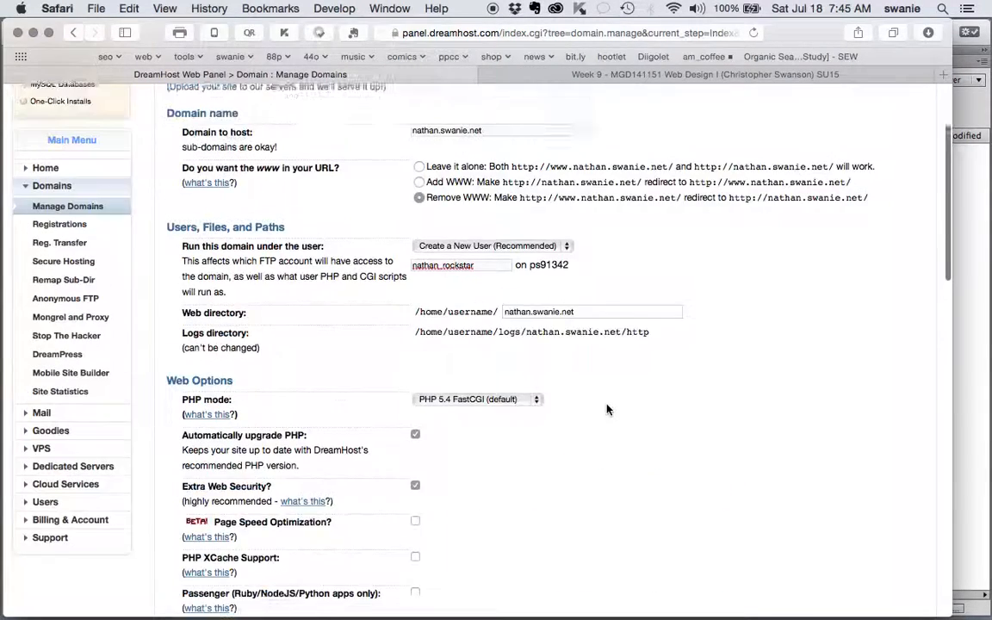
{"action": "left_click_drag", "start_coordinate": [573, 151], "coordinate": [412, 148]}
{"action": "left_click_drag", "start_coordinate": [473, 286], "coordinate": [413, 286]}
{"action": "scroll", "coordinate": [649, 486], "scroll_direction": "down", "scroll_amount": 5}
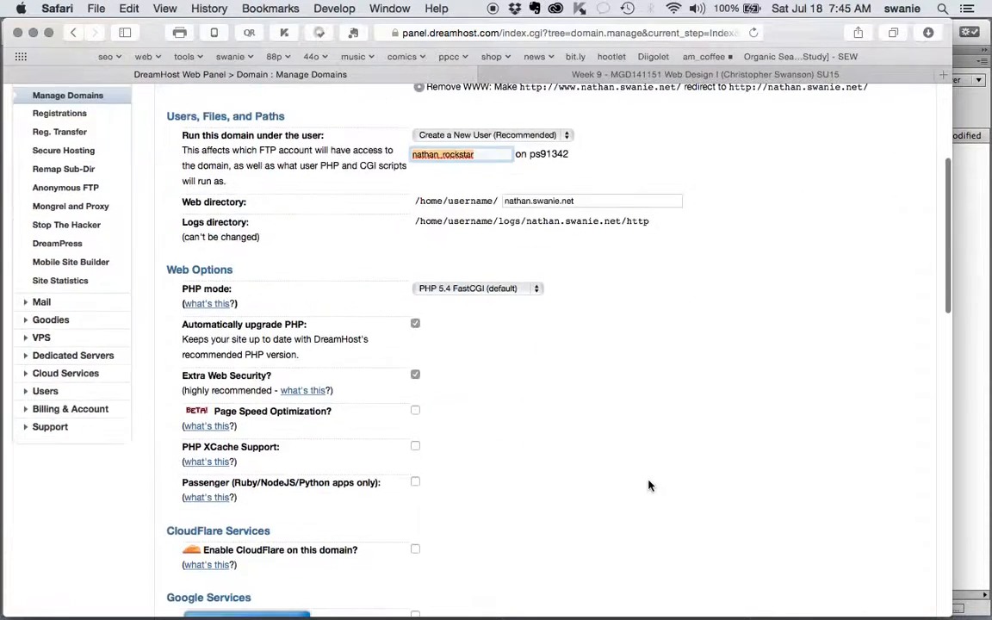
{"action": "scroll", "coordinate": [649, 485], "scroll_direction": "down", "scroll_amount": 3}
{"action": "scroll", "coordinate": [649, 552], "scroll_direction": "down", "scroll_amount": 2}
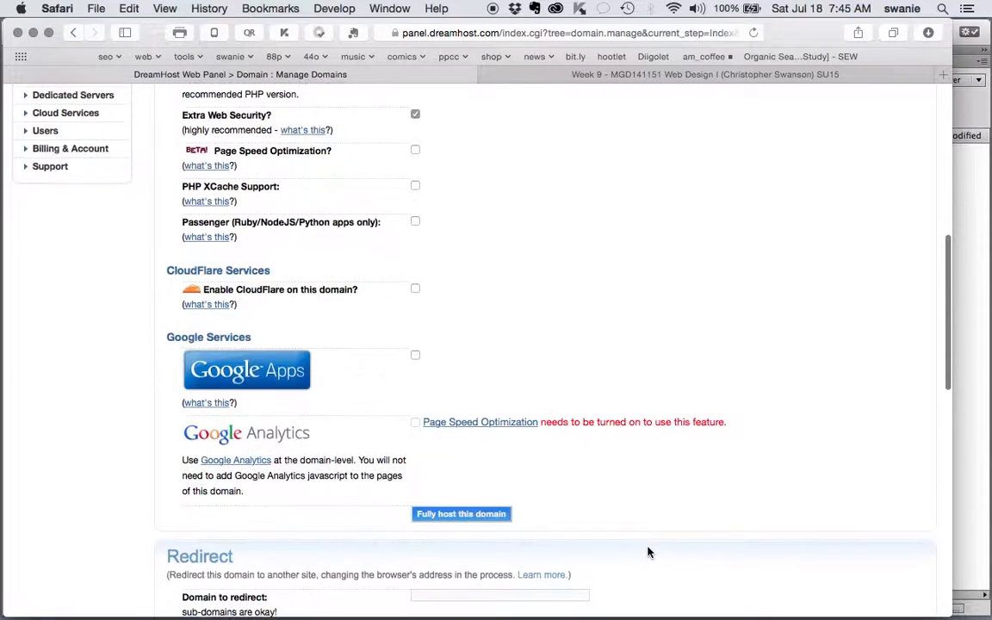
- Fully host nathan.swanie.net and copy the generated FTP password from the Success page
{"action": "left_click", "coordinate": [472, 515]}
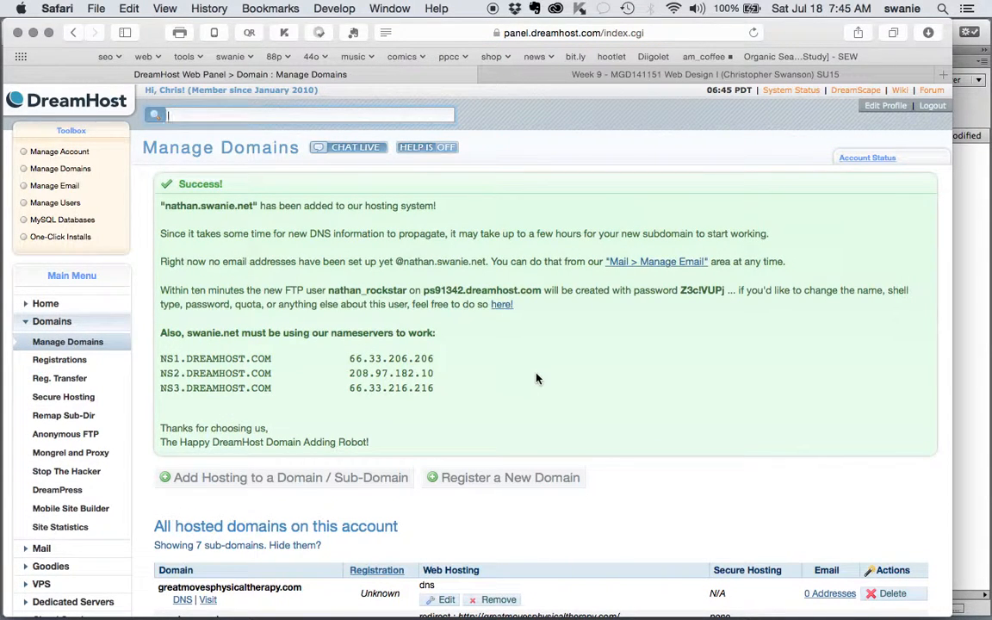
{"action": "left_click", "coordinate": [328, 290]}
{"action": "left_click_drag", "start_coordinate": [328, 290], "coordinate": [540, 292]}
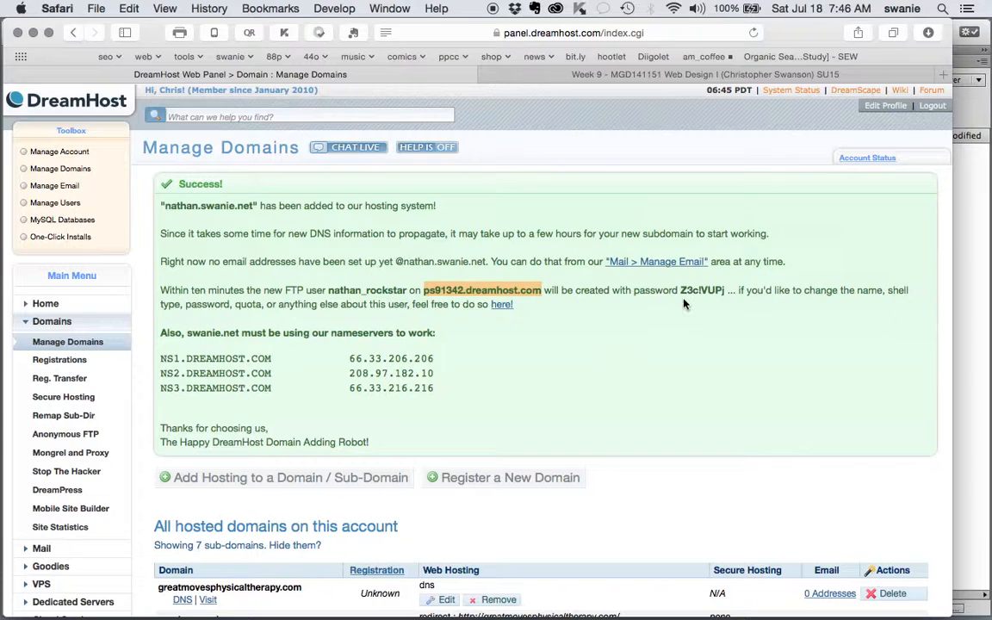
{"action": "left_click_drag", "start_coordinate": [679, 290], "coordinate": [724, 290]}
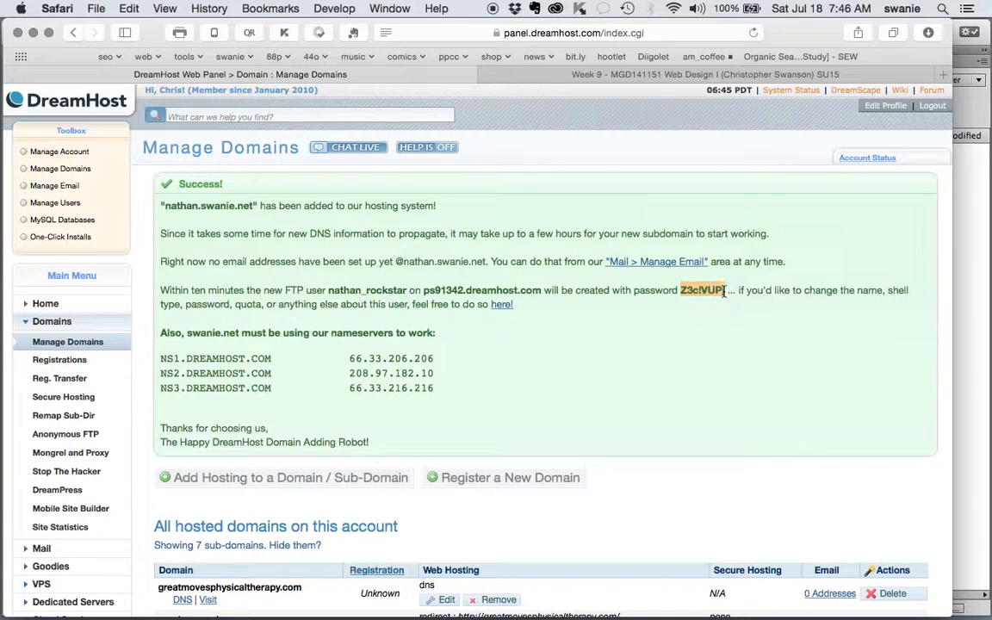
{"action": "key", "text": "super+c"}
- Point out the NS1–NS3.DREAMHOST.COM nameservers and reselect the password, then bring up MGD141_FTP_Logins.txt
{"action": "left_click_drag", "start_coordinate": [331, 336], "coordinate": [438, 359]}
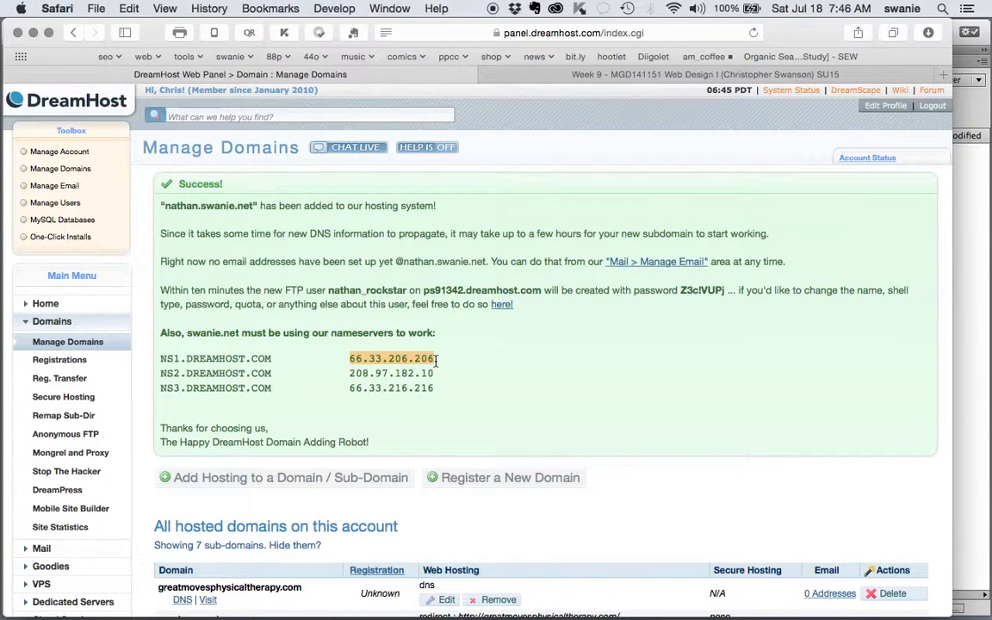
{"action": "left_click", "coordinate": [276, 357]}
{"action": "left_click_drag", "start_coordinate": [276, 356], "coordinate": [160, 358]}
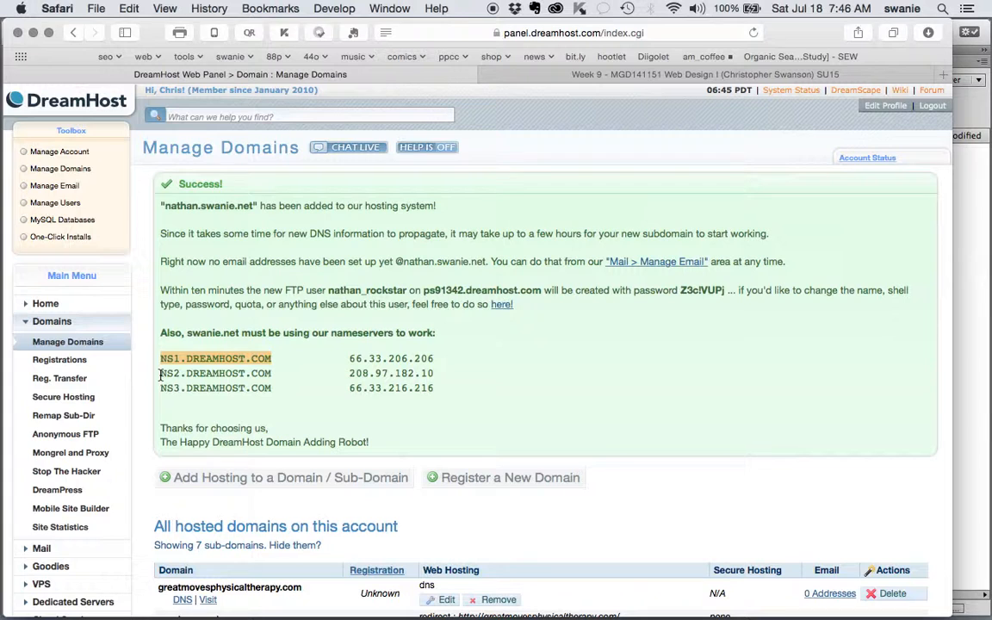
{"action": "left_click_drag", "start_coordinate": [160, 387], "coordinate": [271, 387]}
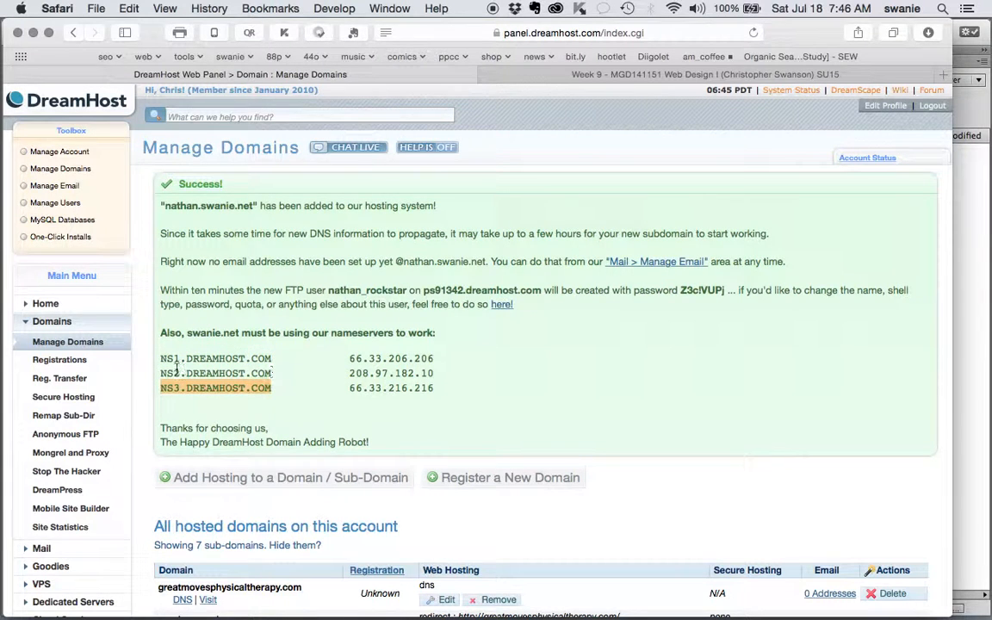
{"action": "left_click_drag", "start_coordinate": [161, 359], "coordinate": [272, 358]}
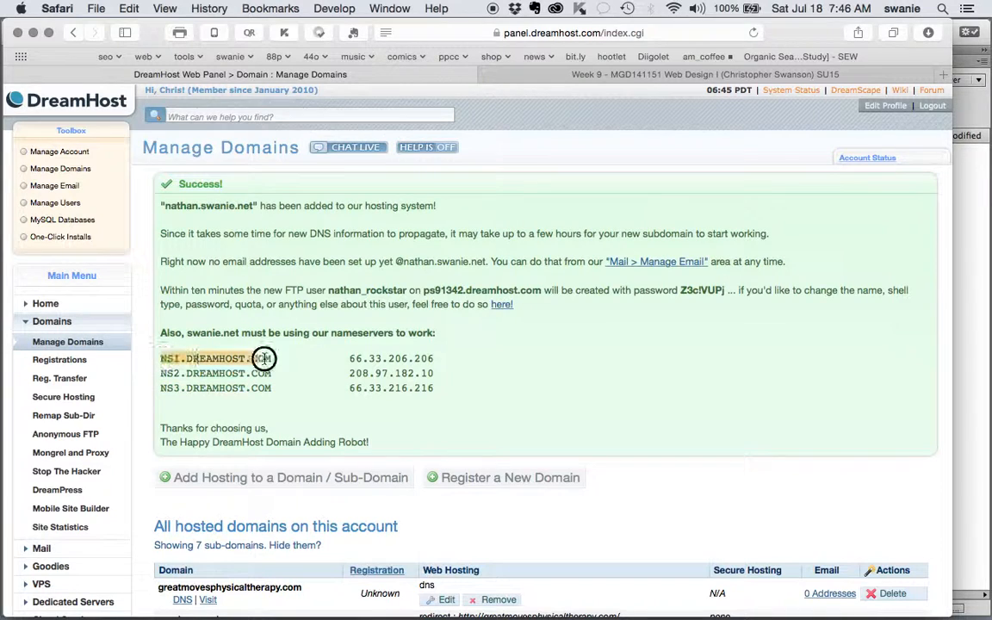
{"action": "left_click", "coordinate": [159, 374]}
{"action": "left_click_drag", "start_coordinate": [159, 375], "coordinate": [272, 372]}
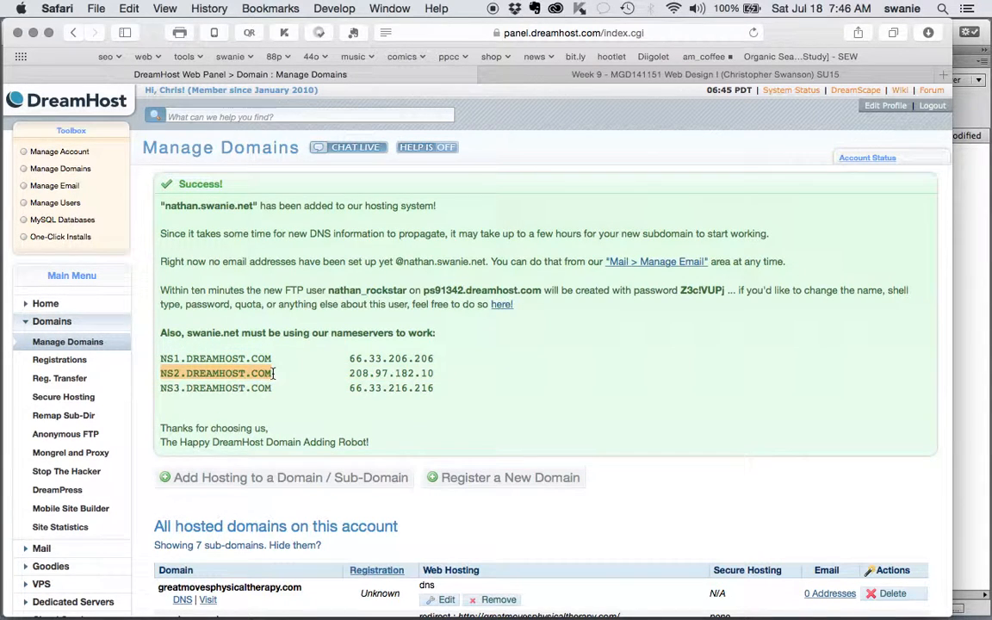
{"action": "left_click", "coordinate": [537, 373]}
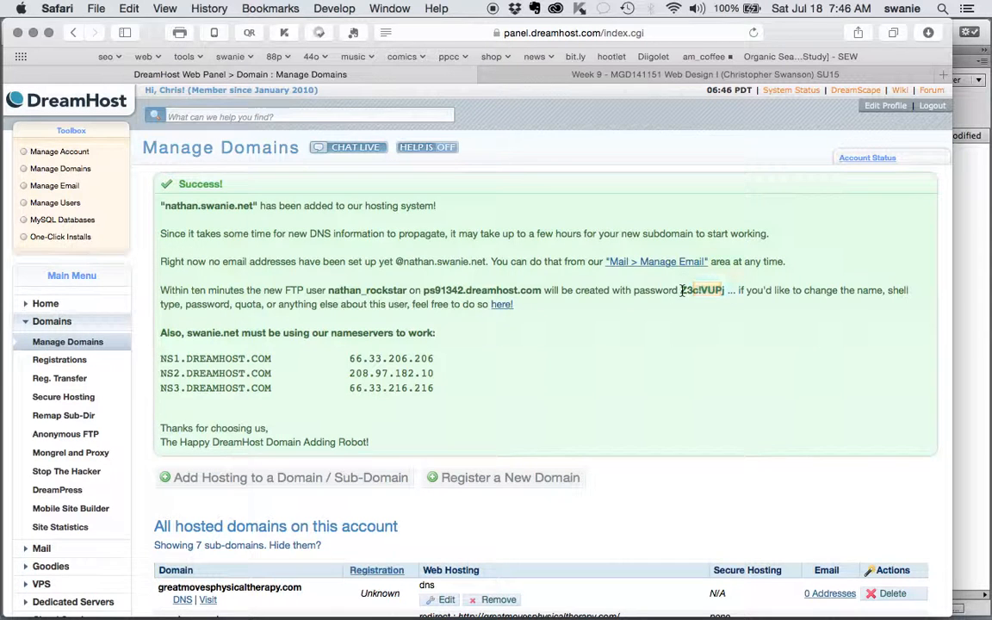
{"action": "left_click_drag", "start_coordinate": [679, 290], "coordinate": [724, 292]}
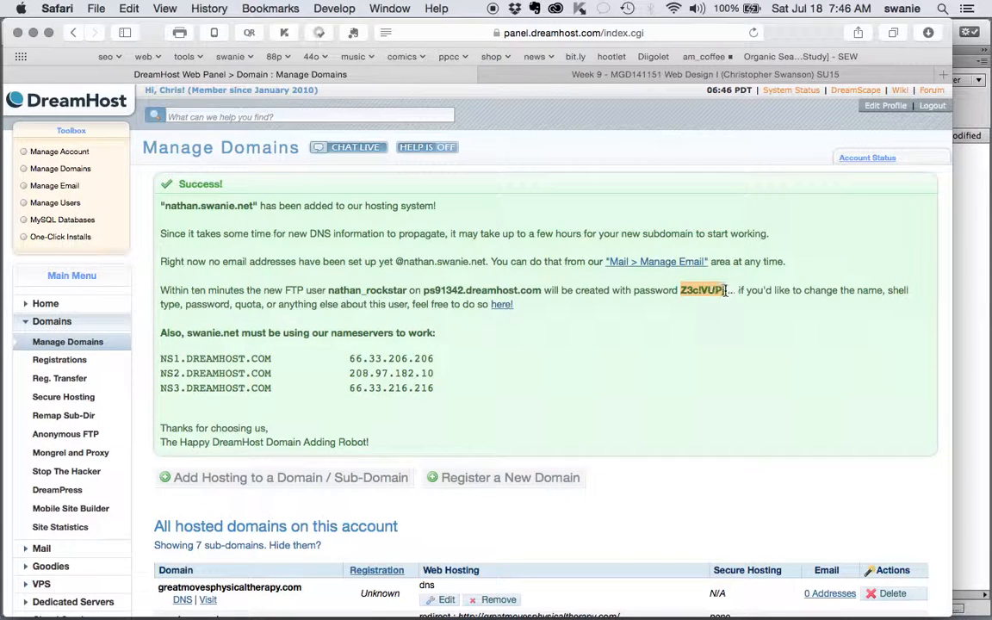
{"action": "mouse_move", "coordinate": [505, 594]}
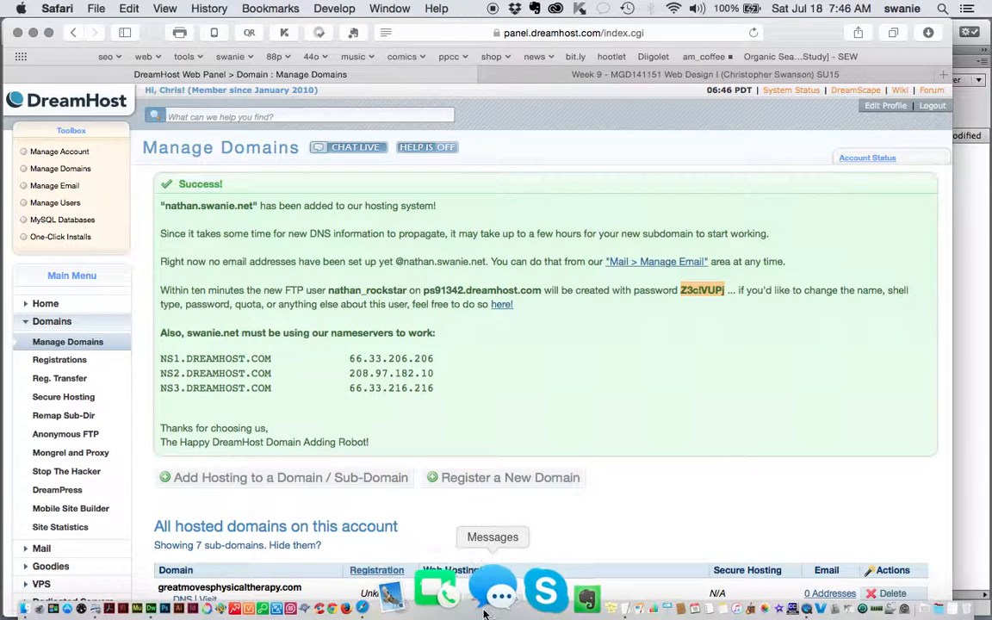
{"action": "left_click", "coordinate": [543, 594]}
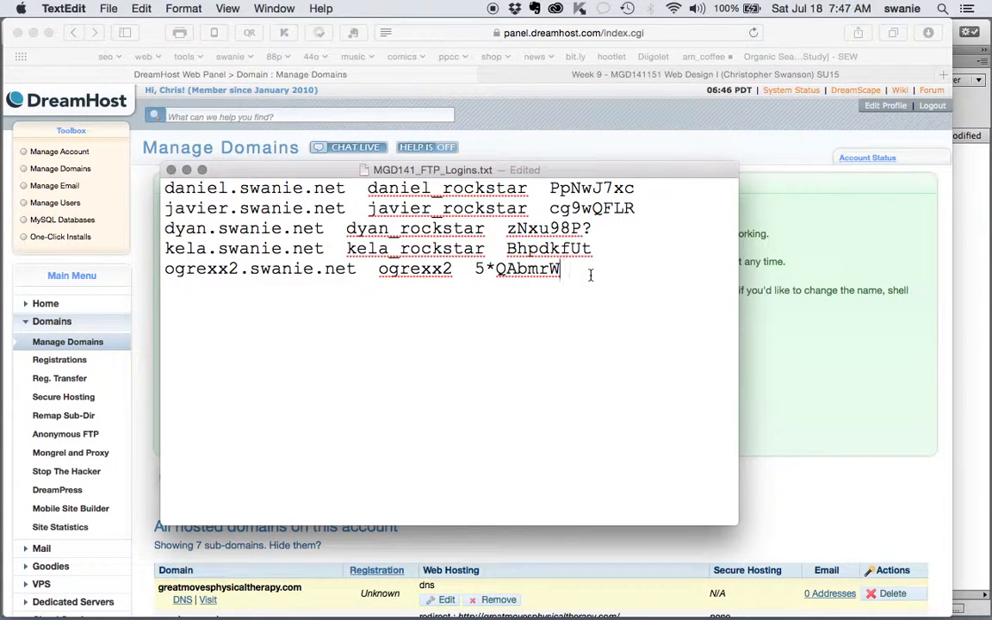
{"action": "key", "text": "Up"}
{"action": "key", "text": "Right"}
{"action": "key", "text": "Right"}
{"action": "key", "text": "Return"}
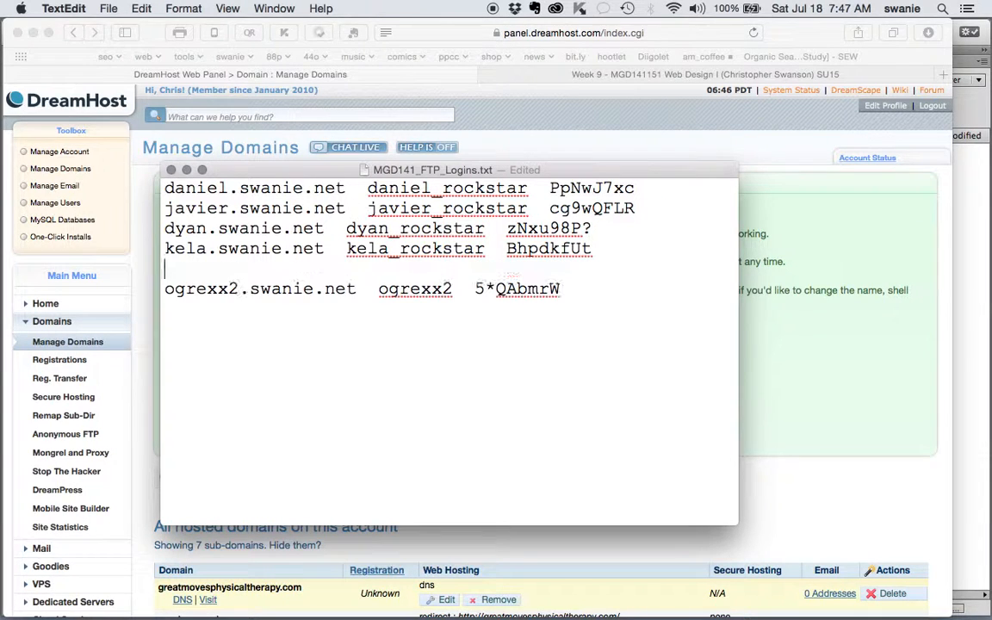
{"action": "type", "text": "nathan."}
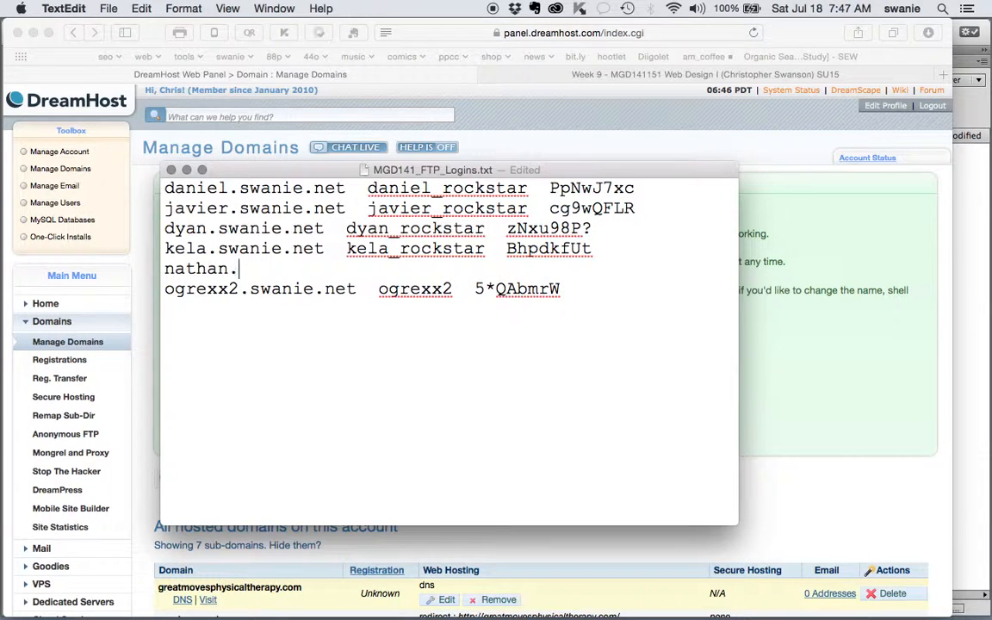
{"action": "type", "text": "swanie.net .."}
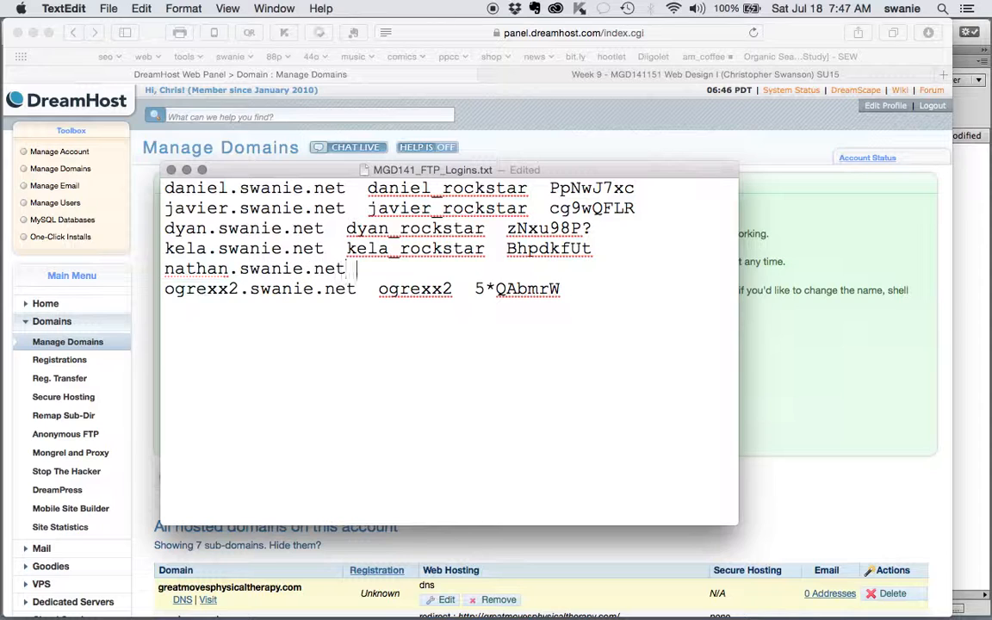
{"action": "key", "text": "BackSpace"}
{"action": "key", "text": "BackSpace"}
{"action": "key", "text": "BackSpace"}
{"action": "type", "text": "nathan"}
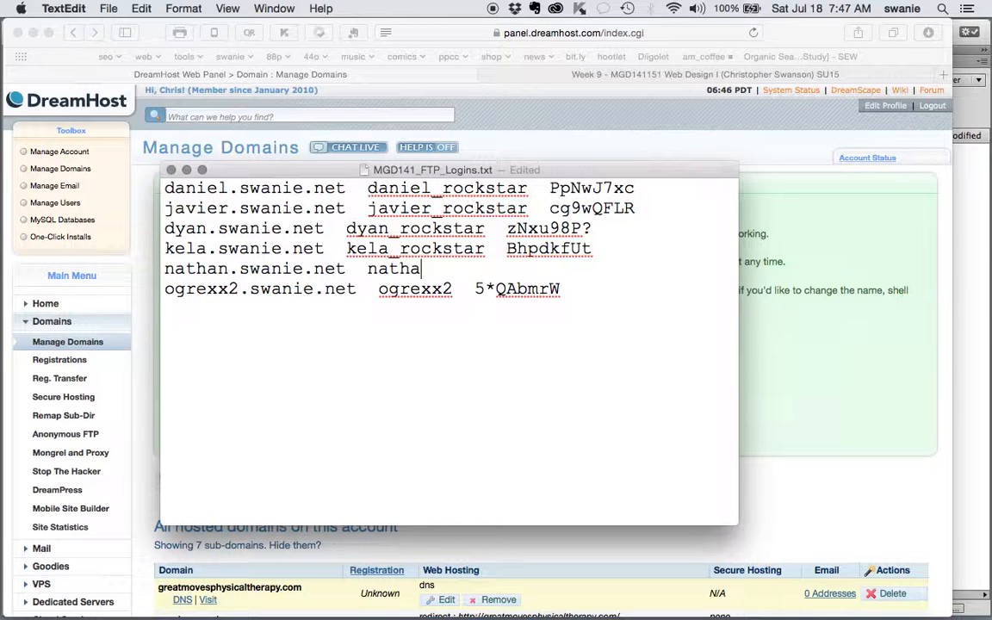
{"action": "type", "text": "_rockstar"}
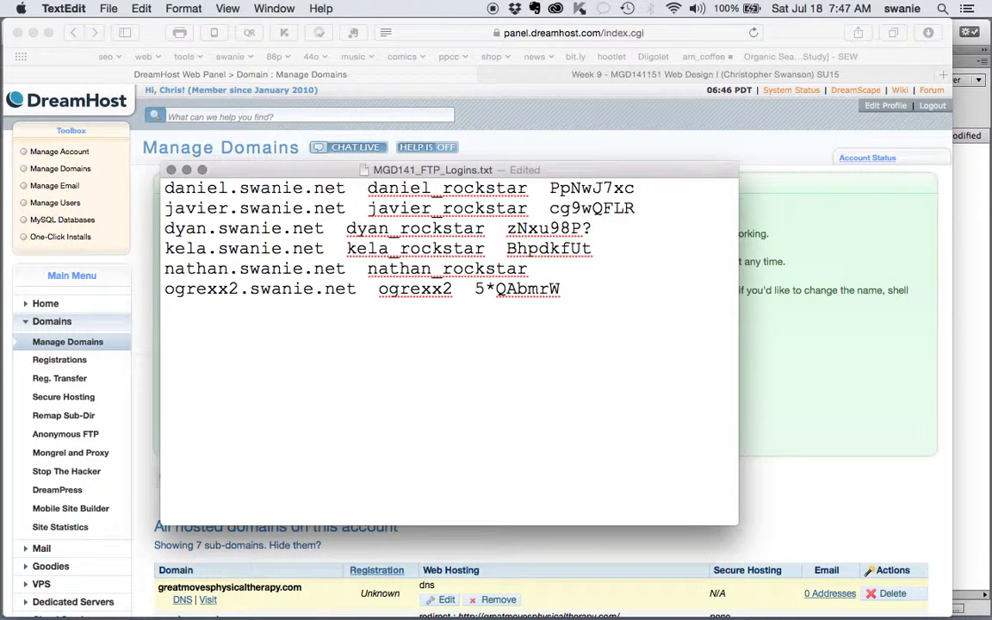
{"action": "key", "text": "super+v"}
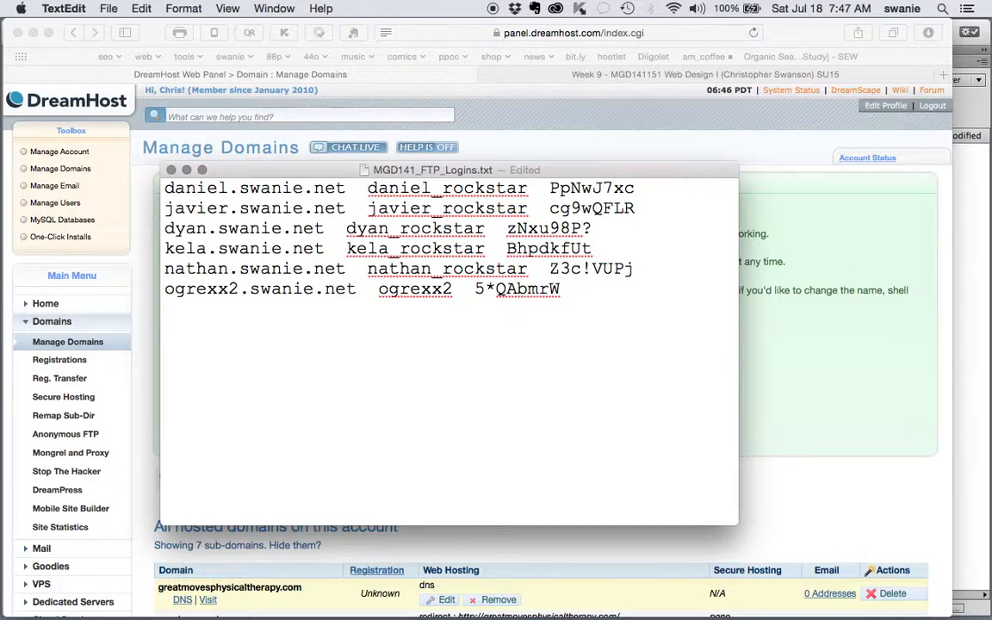
{"action": "left_click", "coordinate": [777, 384]}
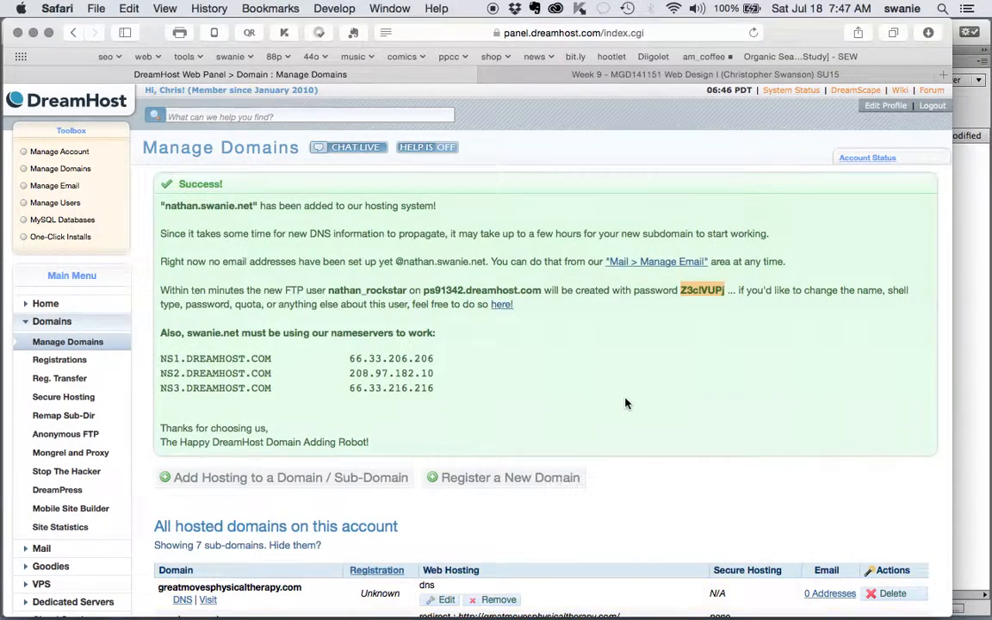
- Check All hosted domains, where nathan.swanie.net shows as Fully Hosted with PHP 5.4 and Change pending
{"action": "scroll", "coordinate": [627, 403], "scroll_direction": "down", "scroll_amount": 4}
{"action": "scroll", "coordinate": [627, 403], "scroll_direction": "down", "scroll_amount": 10}
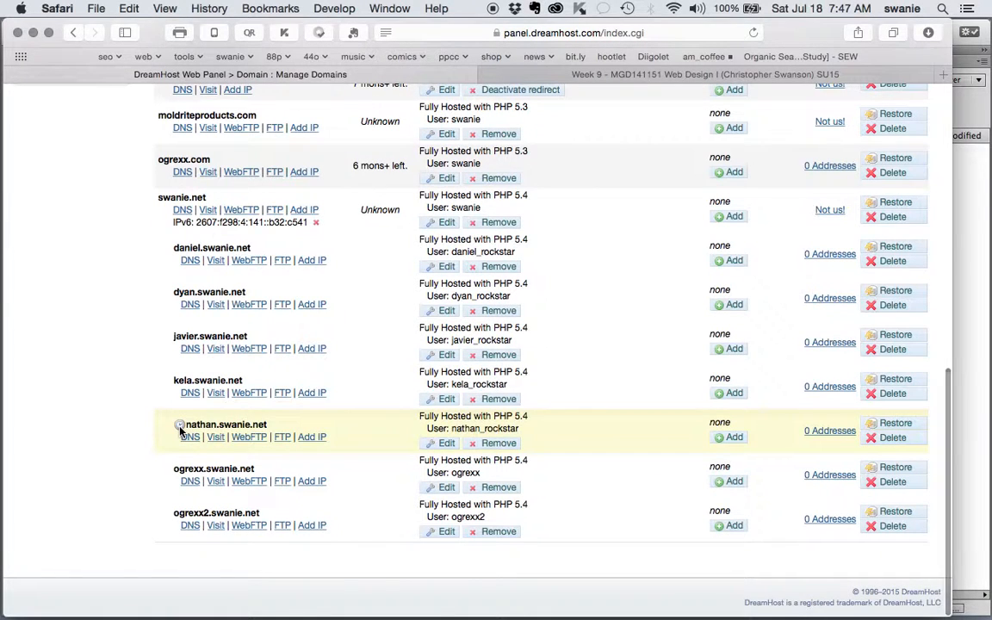
{"action": "mouse_move", "coordinate": [180, 430]}
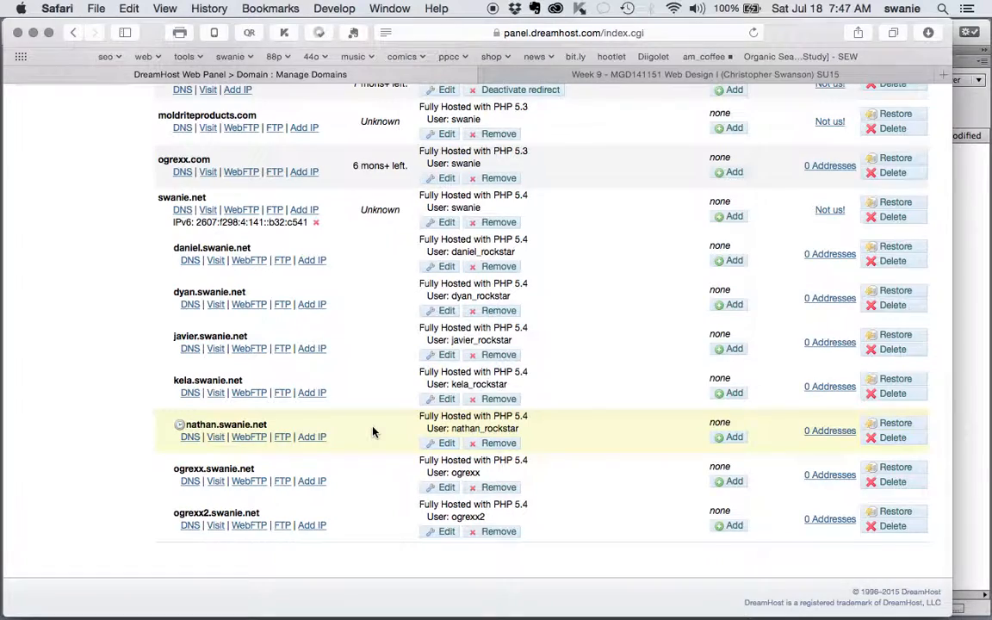
{"action": "scroll", "coordinate": [373, 432], "scroll_direction": "up", "scroll_amount": 2}
{"action": "scroll", "coordinate": [373, 431], "scroll_direction": "down", "scroll_amount": 2}
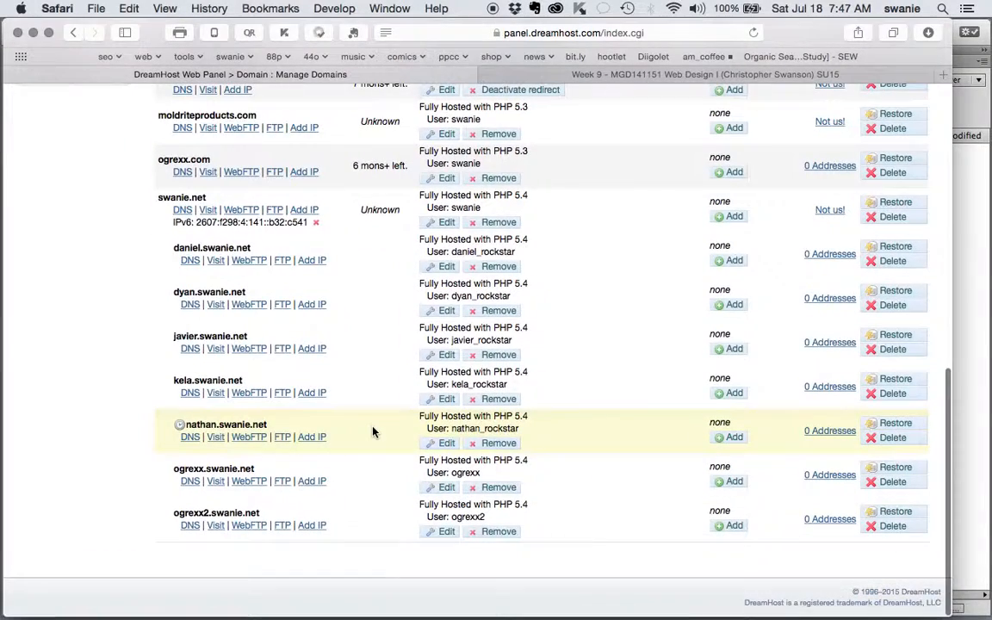